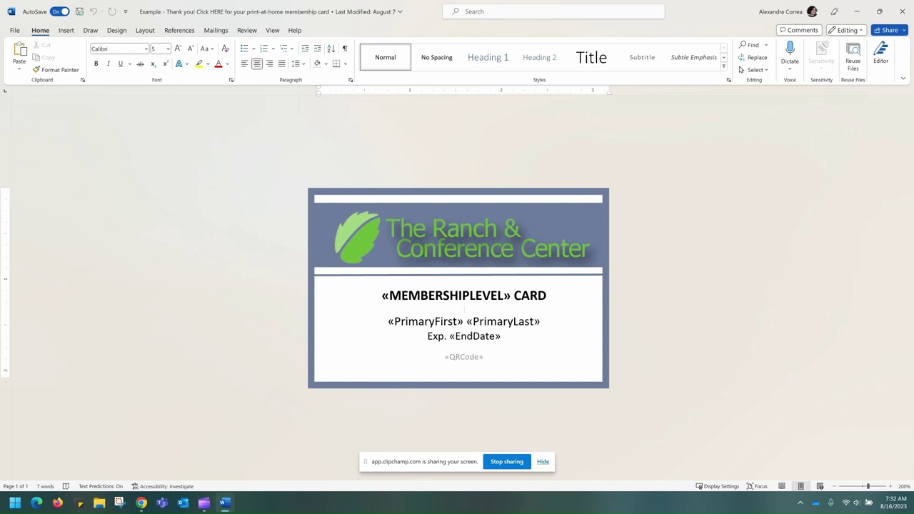
Examine the MEMBERSHIPLEVEL merge field and the text beside it in the membership card template.
click(538, 295)
click(503, 294)
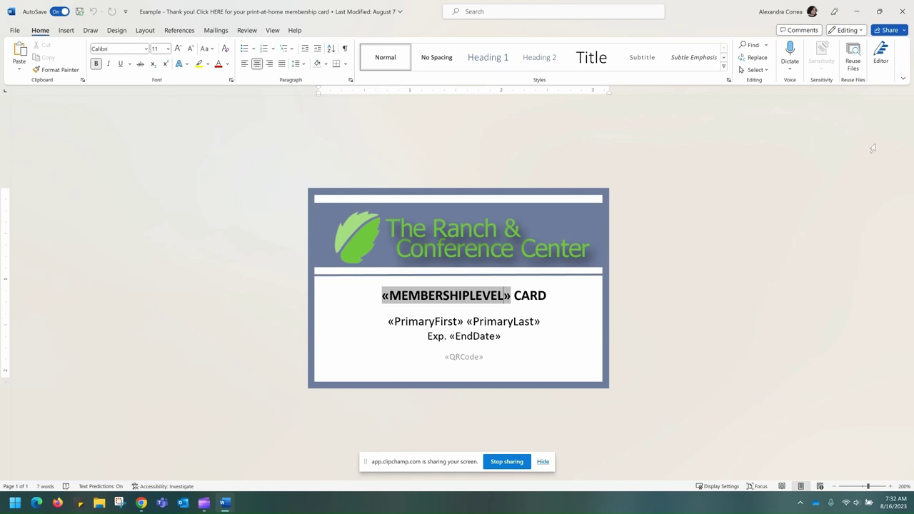
key(ctrl+a)
click(546, 295)
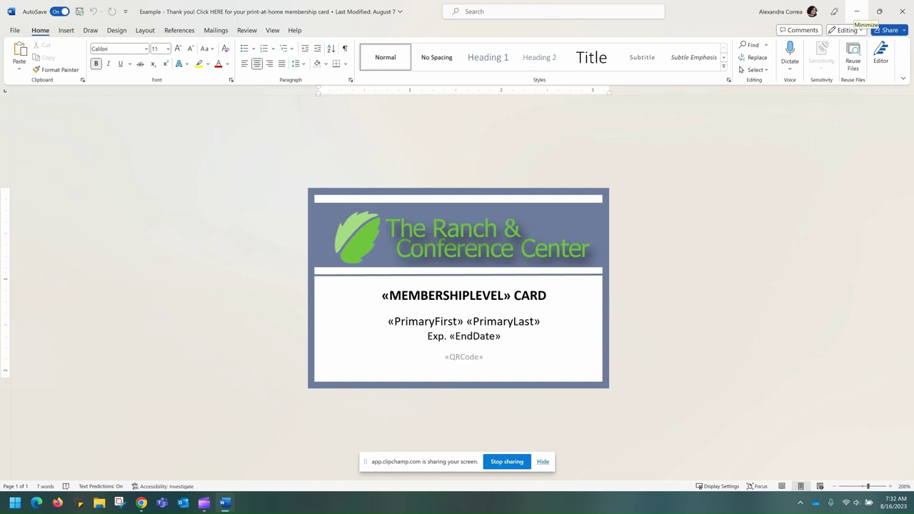
Switch from the card document to Doubleknot in Chrome and open Template Management from the feature list.
click(855, 12)
scroll(778, 386, down, 3)
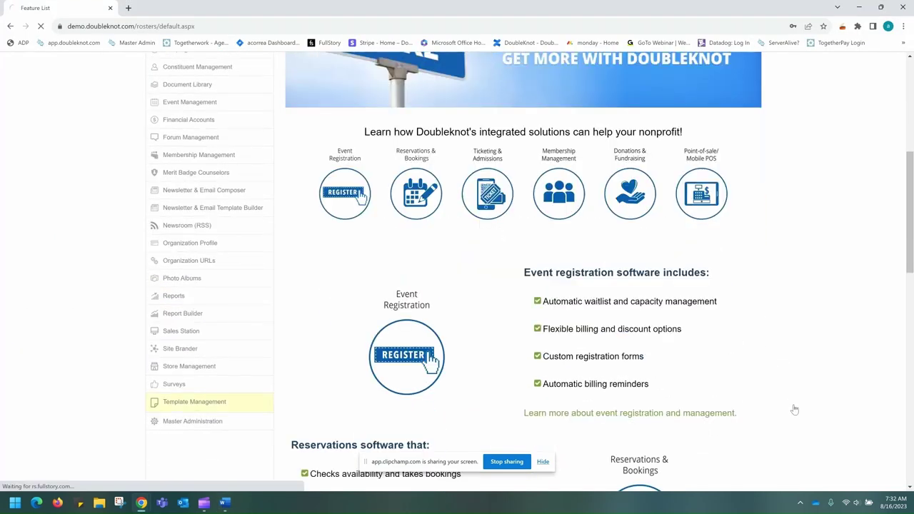
click(793, 409)
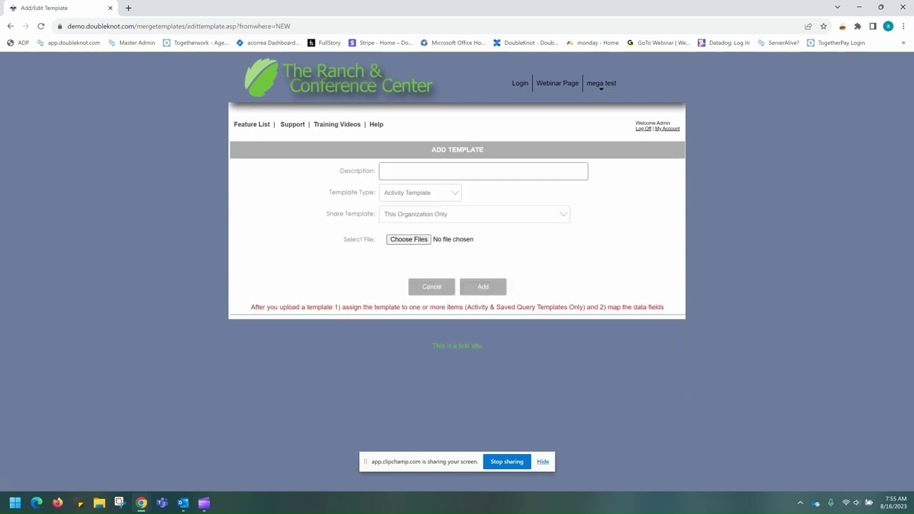
Describe the new template as "Thank you! Click here for your Print-at-home Membership Card" and share it with This Organization, Affiliates and All Child Organizations.
click(483, 171)
text(T)
key(Down)
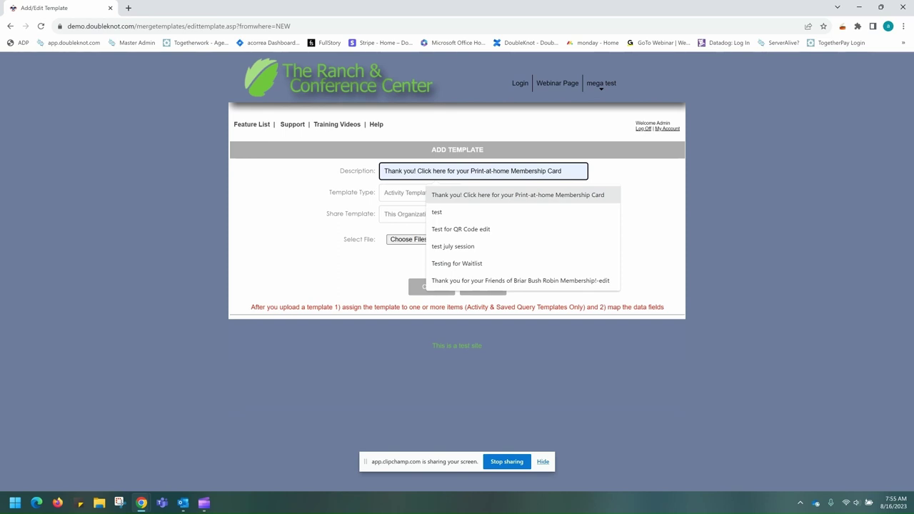
key(Return)
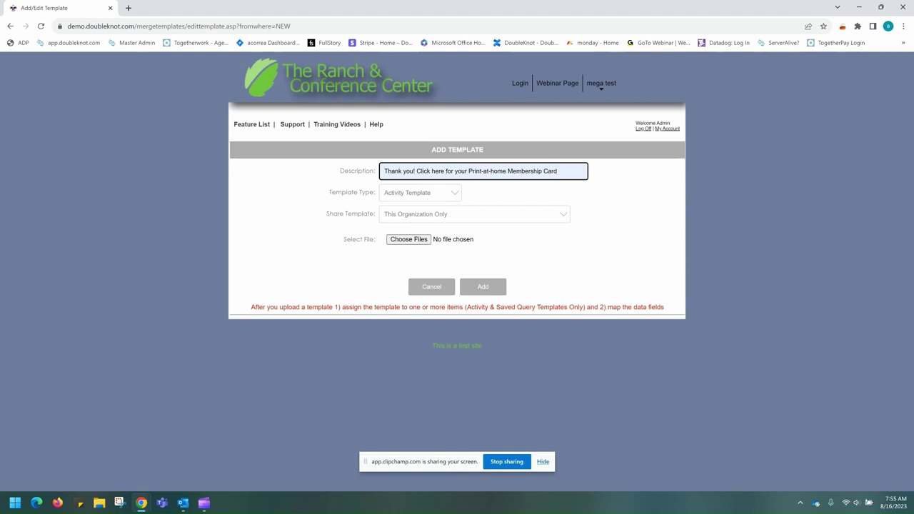
click(474, 213)
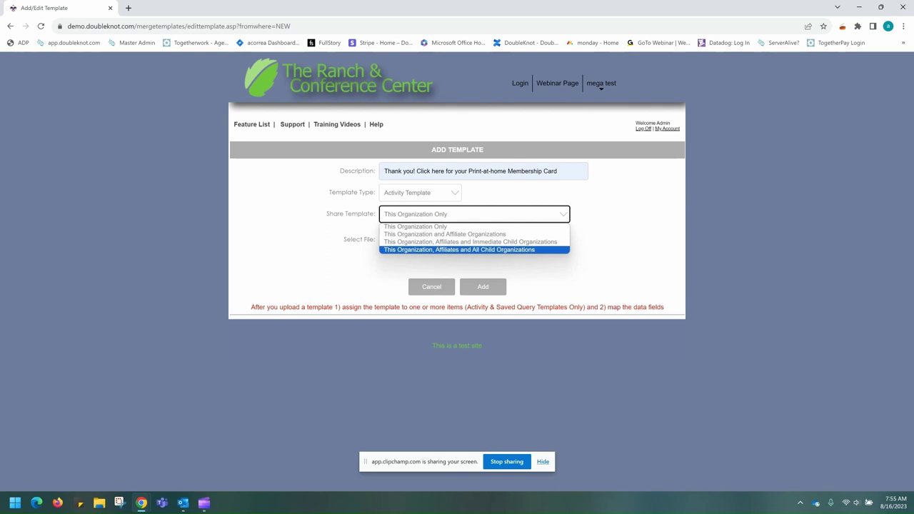
key(Return)
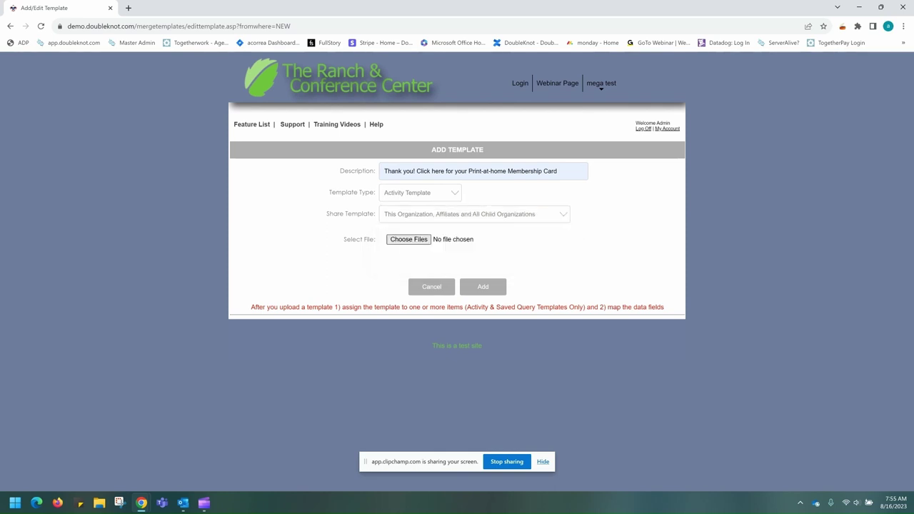
Attach "Example - Thank you! Click HERE for your print-at-home membership card.docx" from the Desktop and add the template.
click(409, 239)
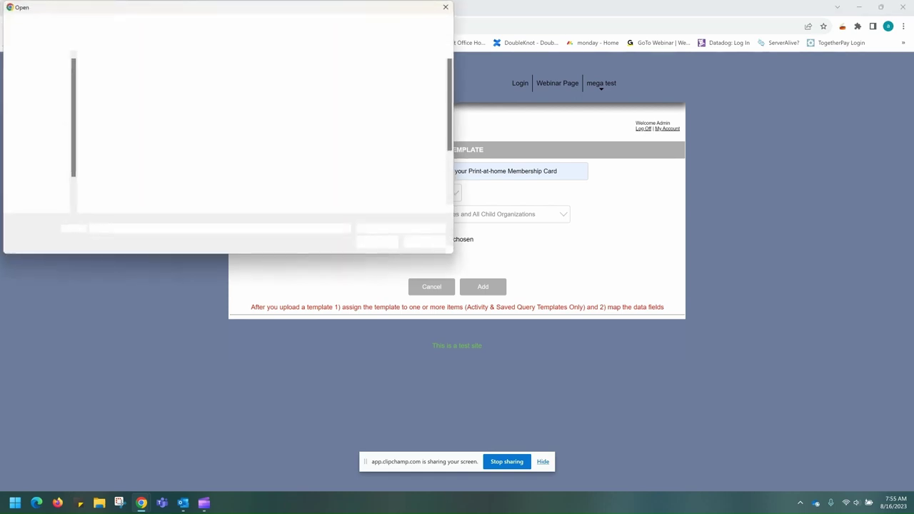
click(164, 116)
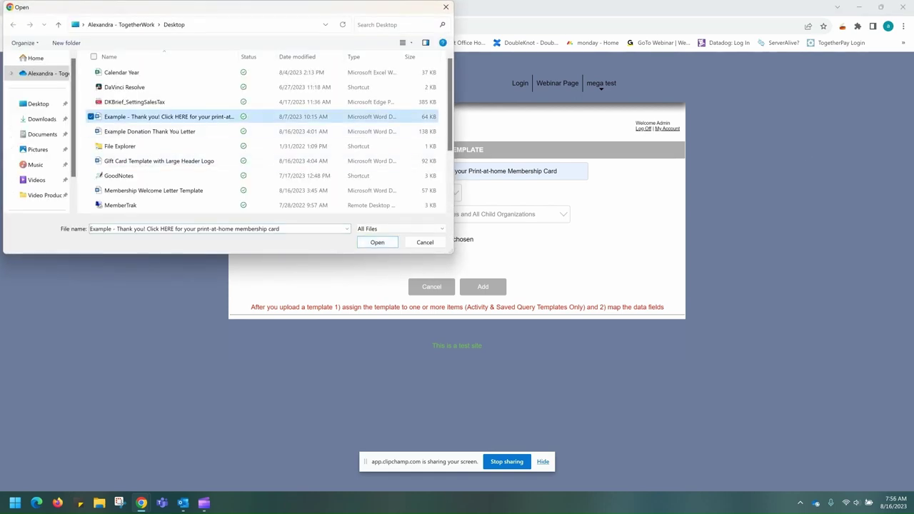
click(377, 242)
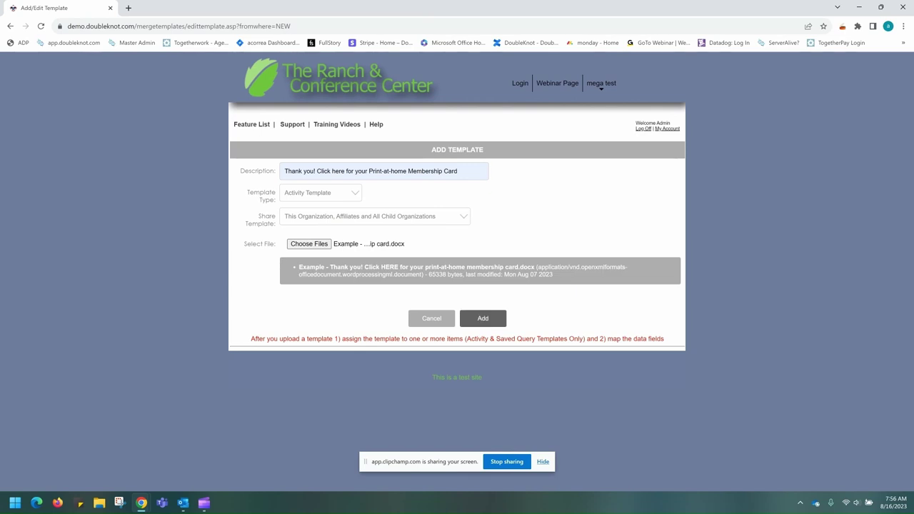
click(483, 317)
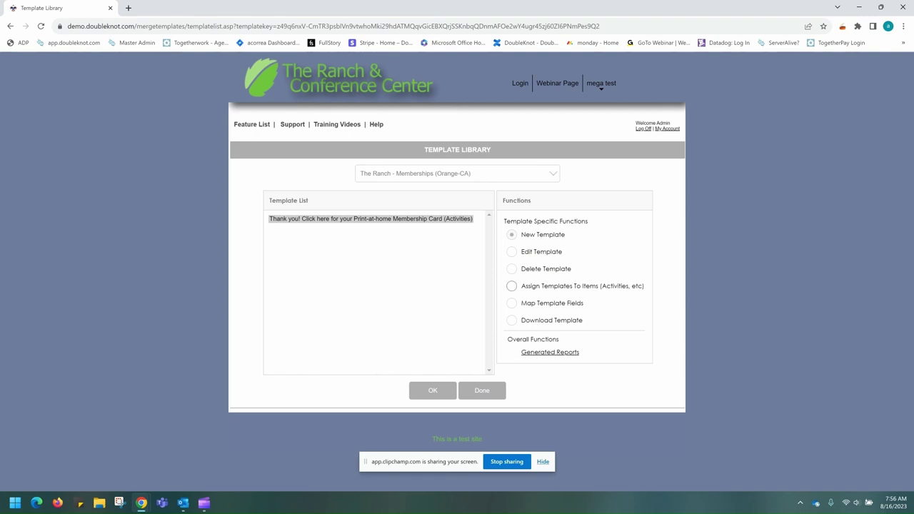
Assign the membership card template to the Jan 1 2022 Individual Membership and choose to map its template fields.
click(511, 286)
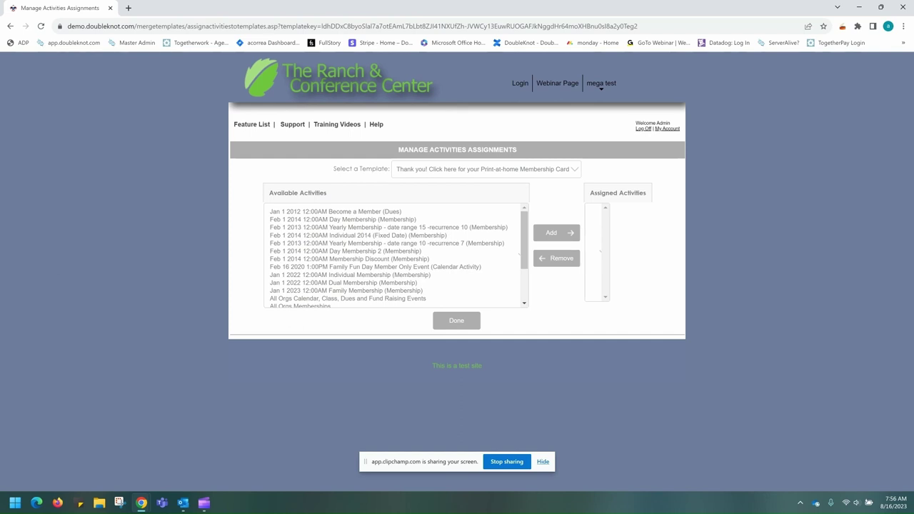
click(350, 275)
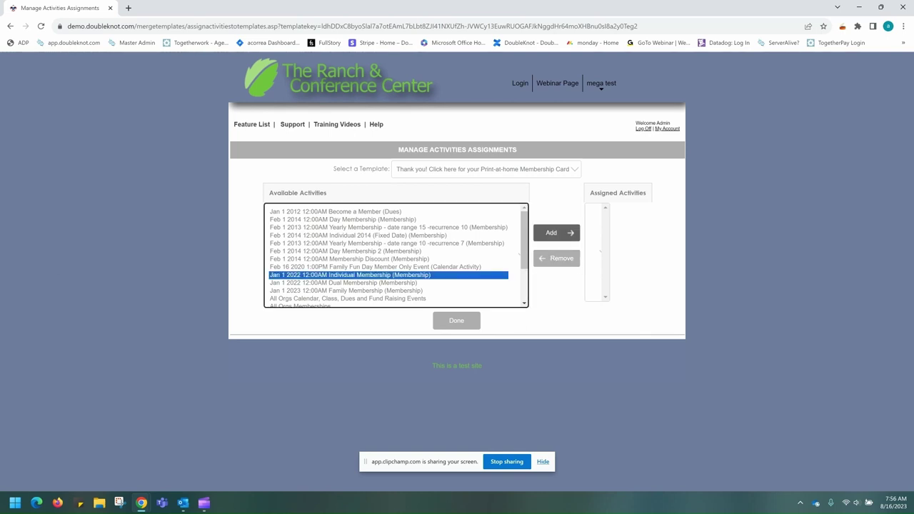
click(556, 232)
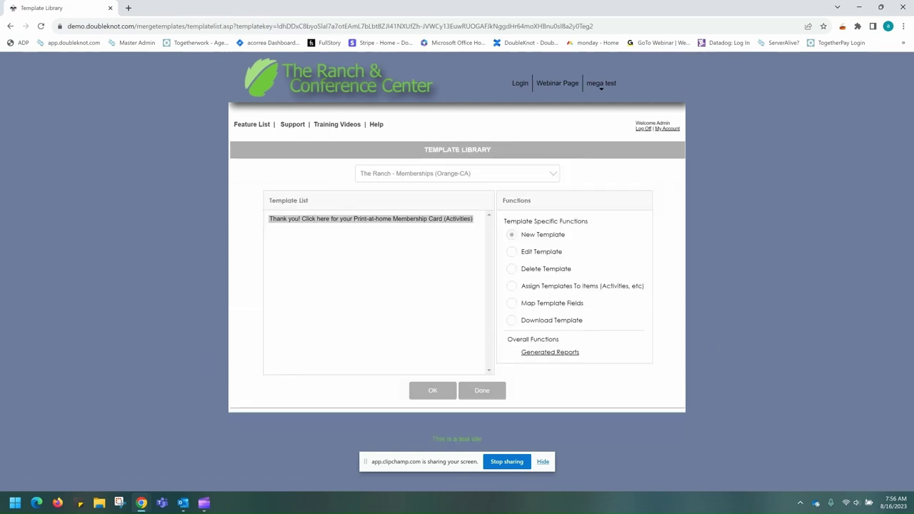
click(511, 303)
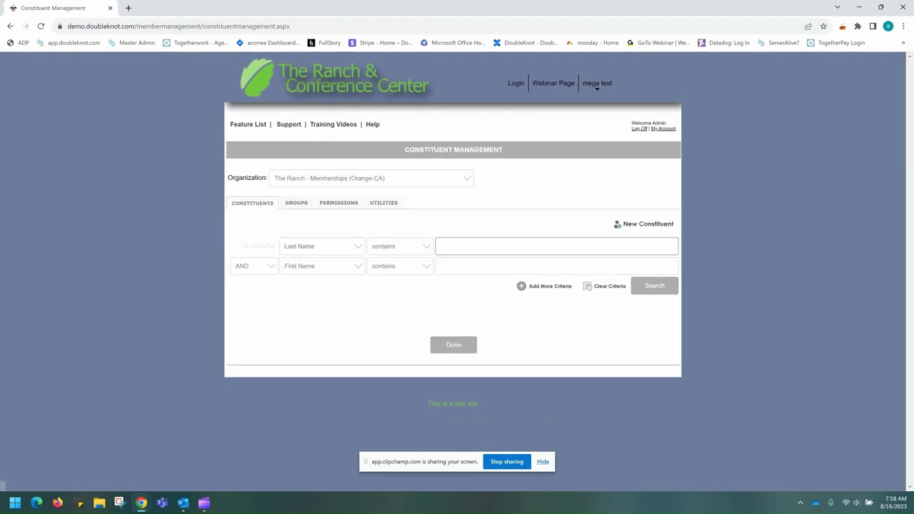
Search for the constituent by last name and first name and view the details of their Individual Membership.
click(557, 246)
text(Vader)
key(Tab)
text(Darth)
key(Escape)
key(Return)
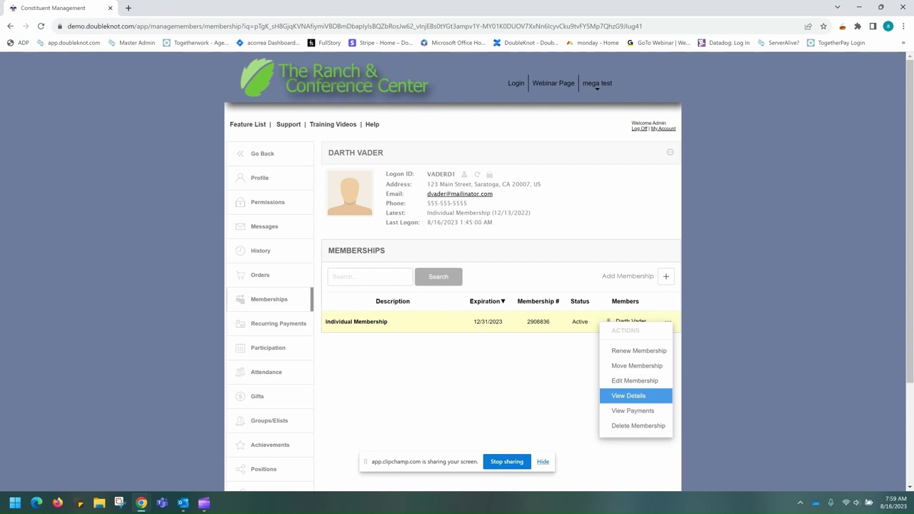
key(Return)
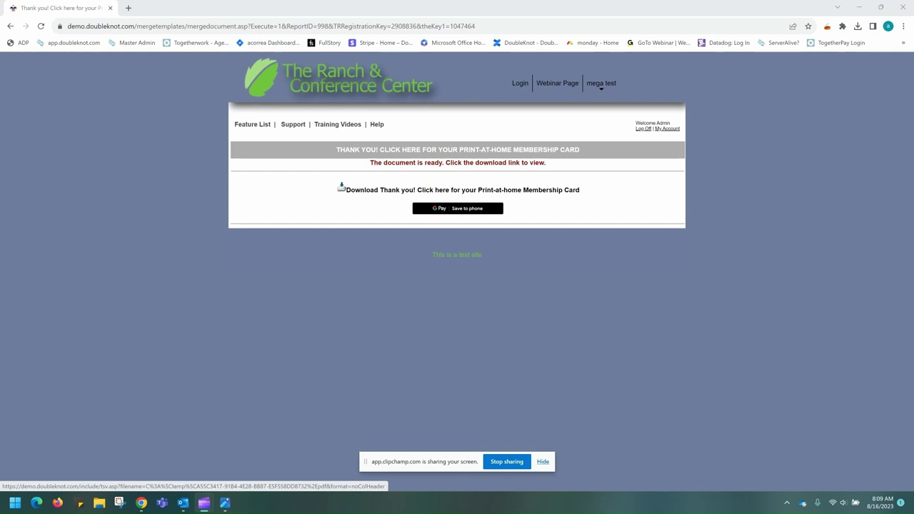
Download the generated print-at-home membership card and open the PDF enlarged to 175% for inspection.
click(460, 190)
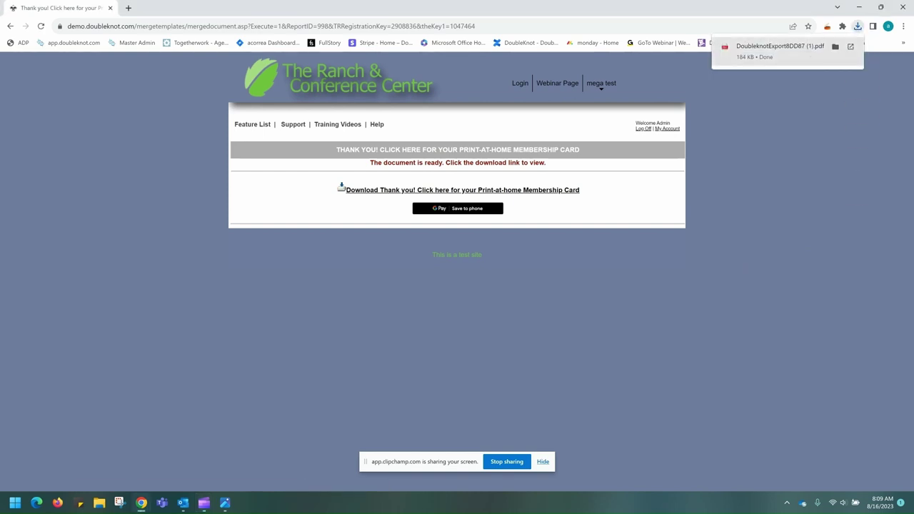
click(779, 50)
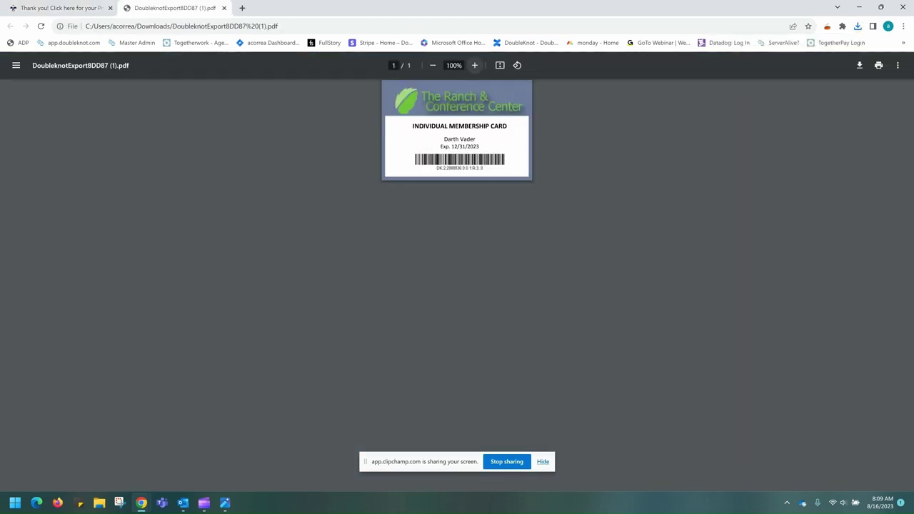
click(474, 65)
click(474, 64)
click(474, 65)
click(474, 65)
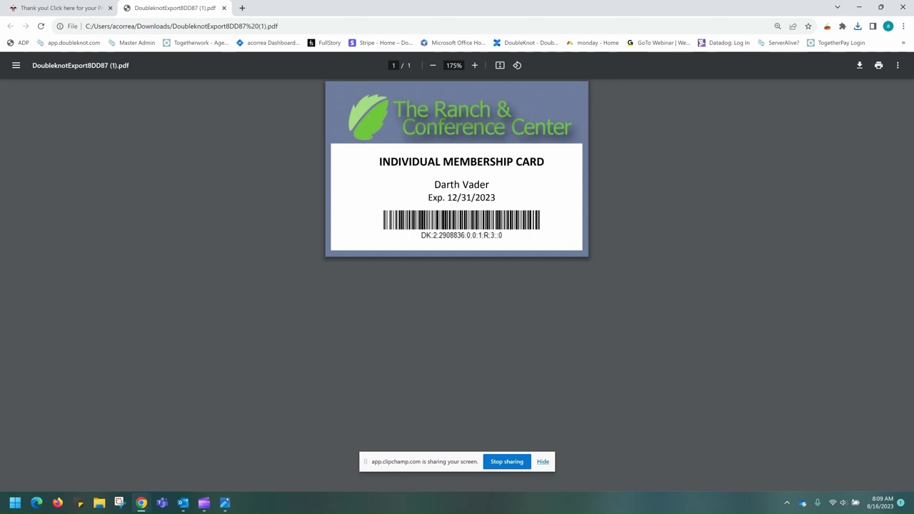
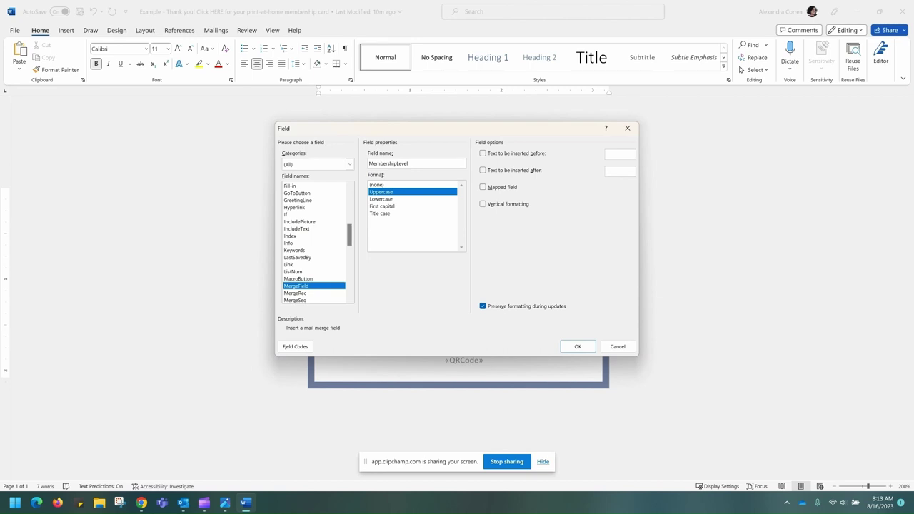
Cancel the MembershipLevel field settings and display the field code of the EndDate merge field on the card.
click(617, 346)
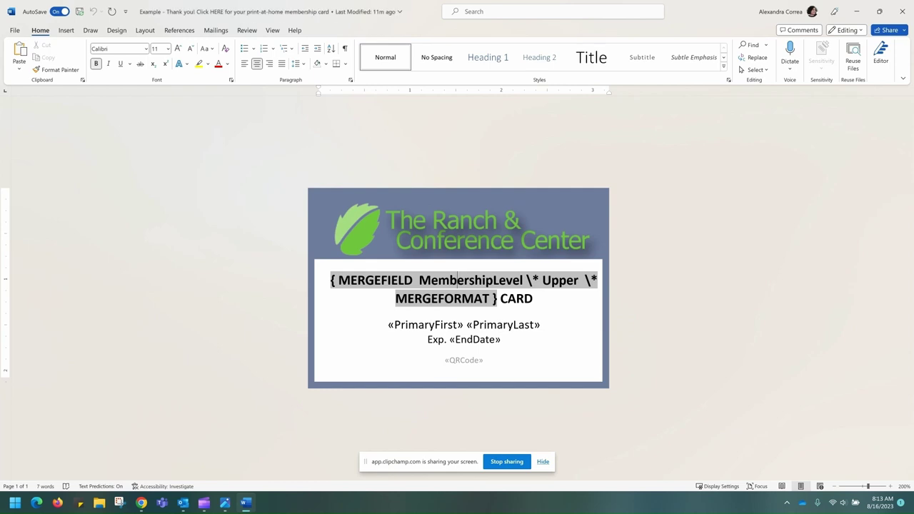
click(475, 339)
right_click(480, 341)
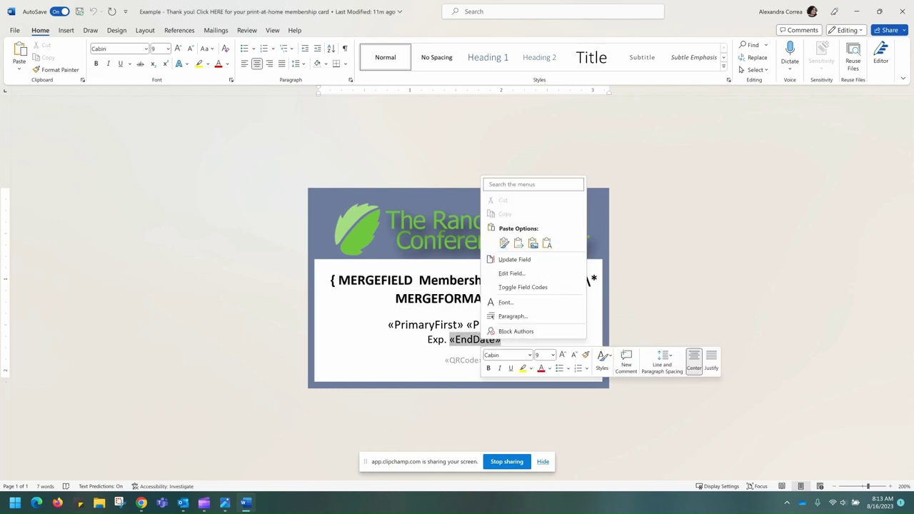
click(523, 287)
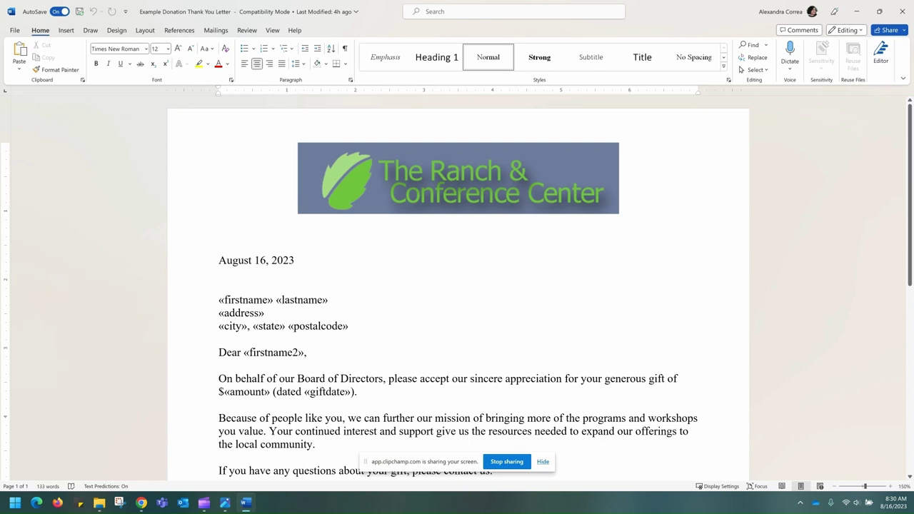
Review the donation thank-you letter and display the field code of its giftdate merge field.
scroll(457, 286, down, 4)
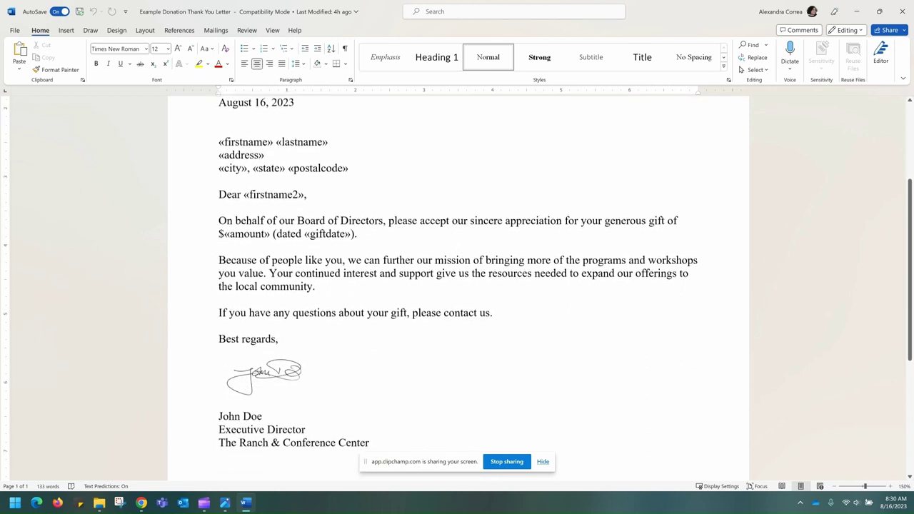
scroll(457, 285, down, 6)
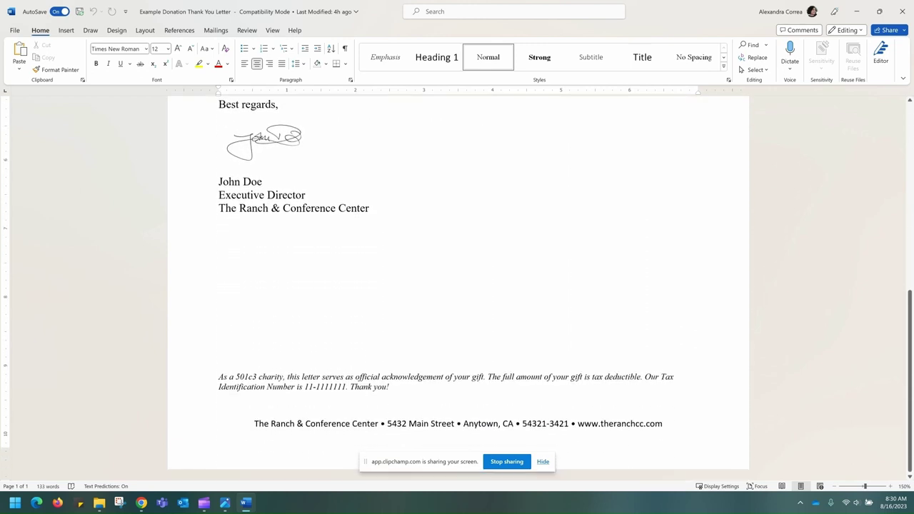
scroll(457, 285, up, 4)
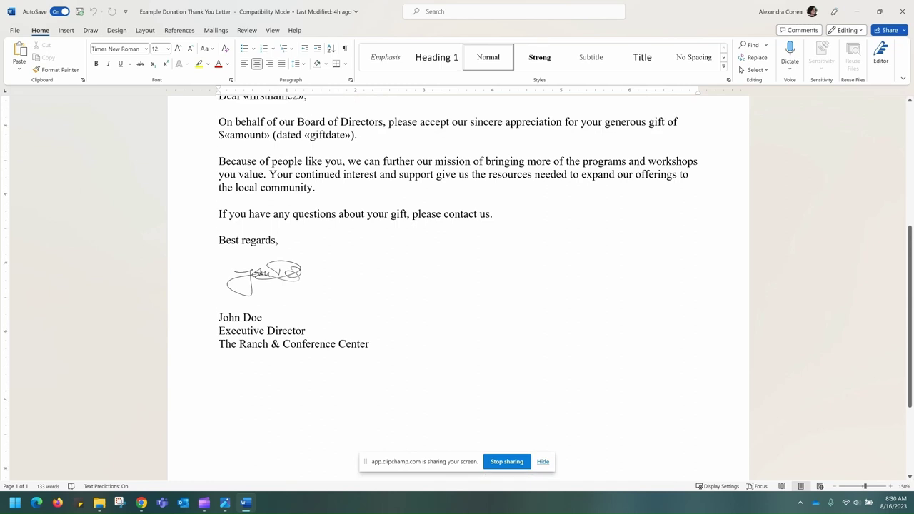
scroll(456, 286, up, 5)
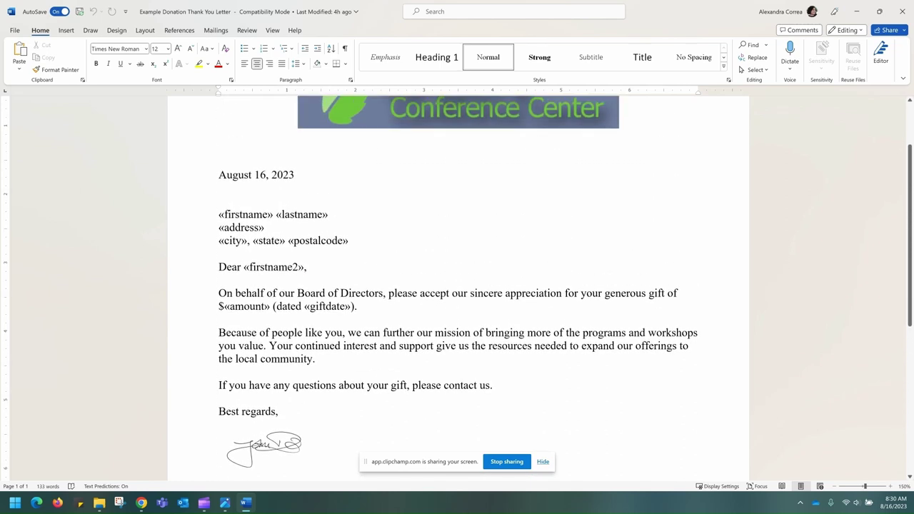
click(327, 305)
click(221, 319)
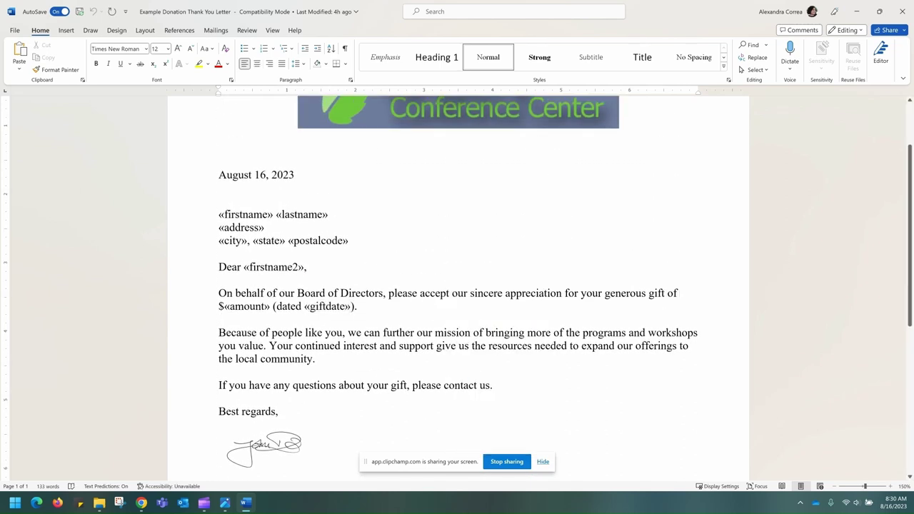
click(327, 306)
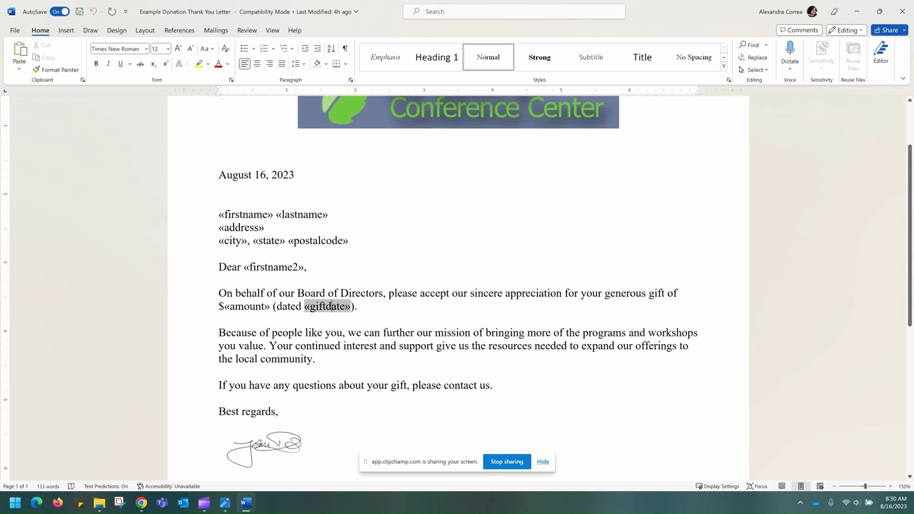
right_click(330, 307)
click(372, 417)
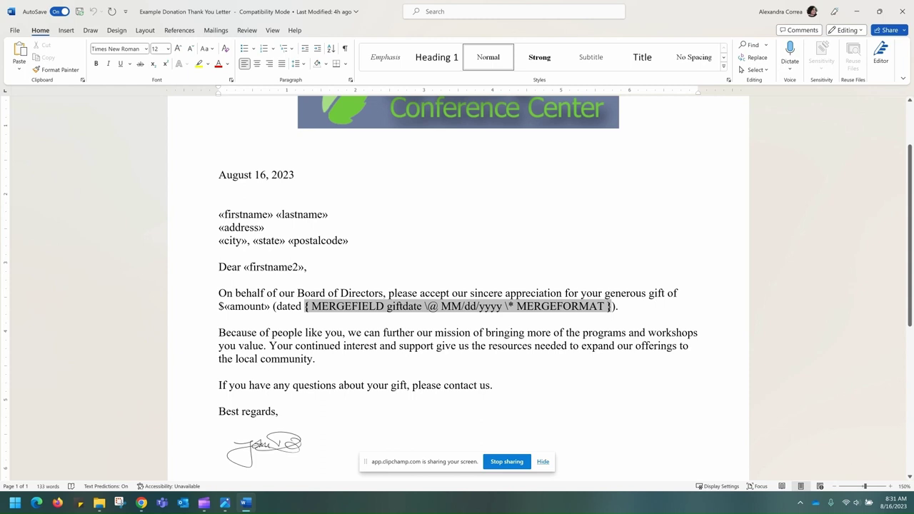
Finish viewing the giftdate field code and close the donation thank-you letter.
click(483, 333)
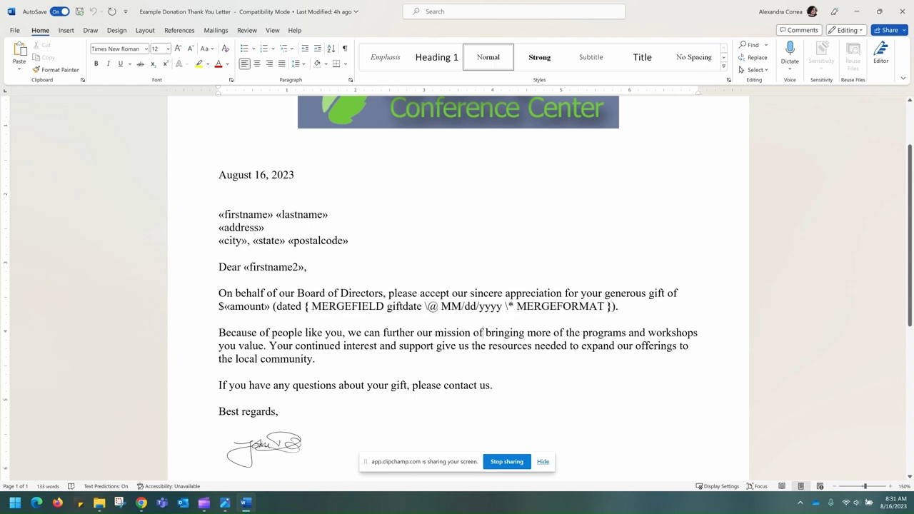
scroll(457, 286, up, 2)
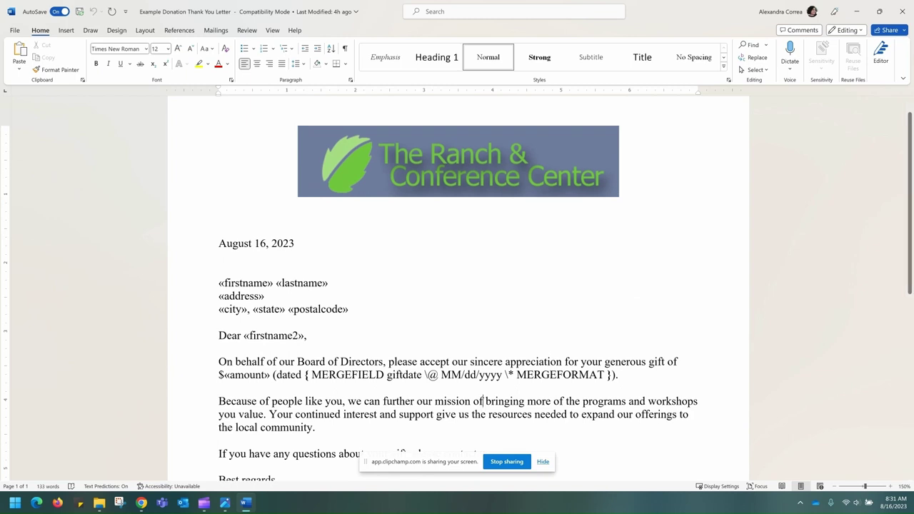
click(902, 12)
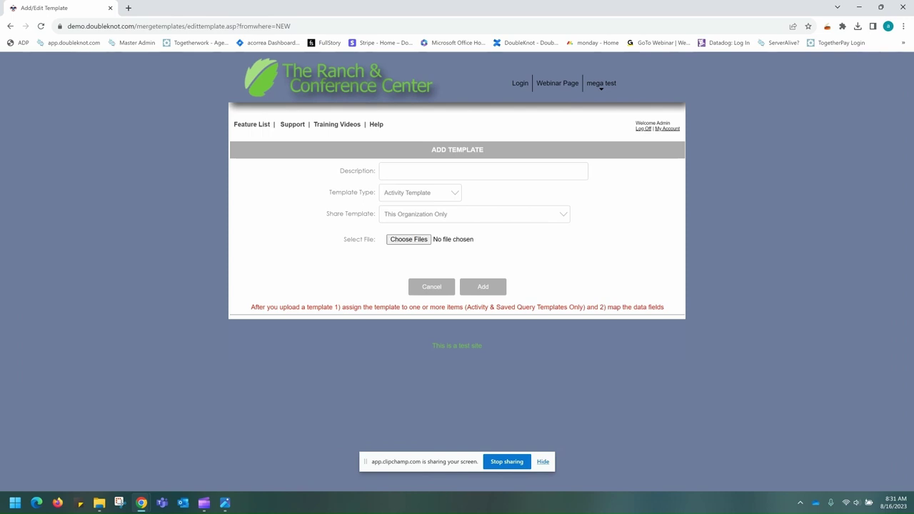
Describe the new template as Thank You Letter and share it with This Organization, Affiliates and All Child Organizations.
click(483, 170)
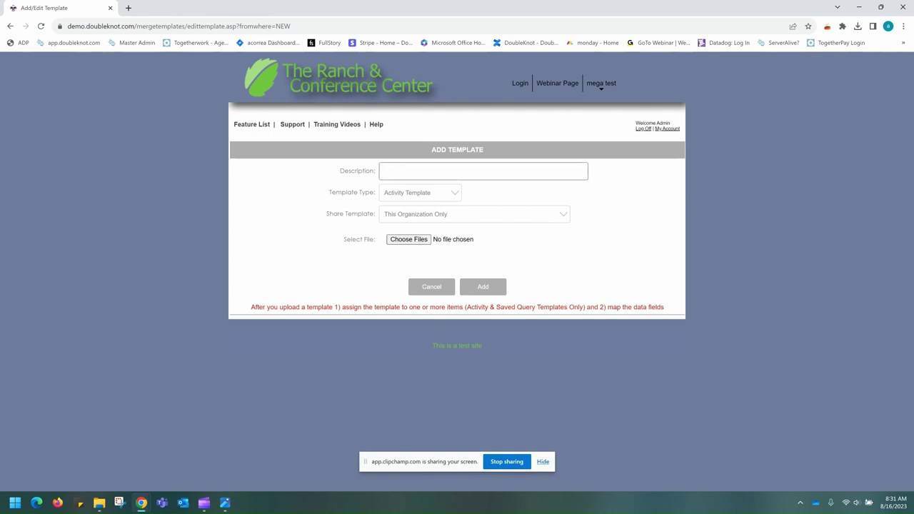
click(482, 170)
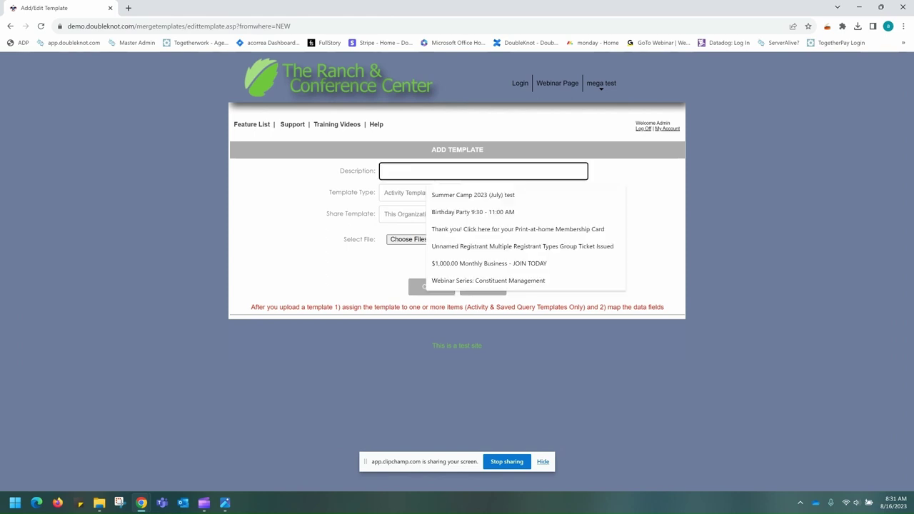
text(Thank Y)
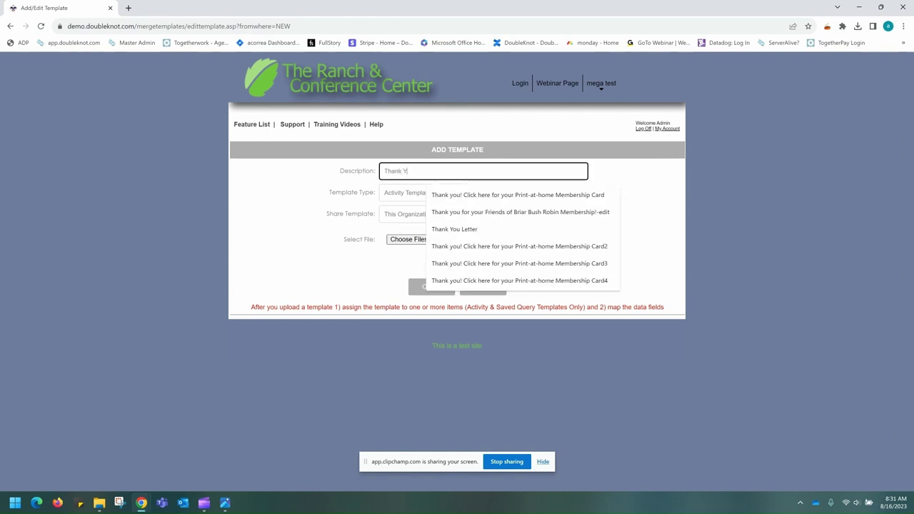
text(ou Letter)
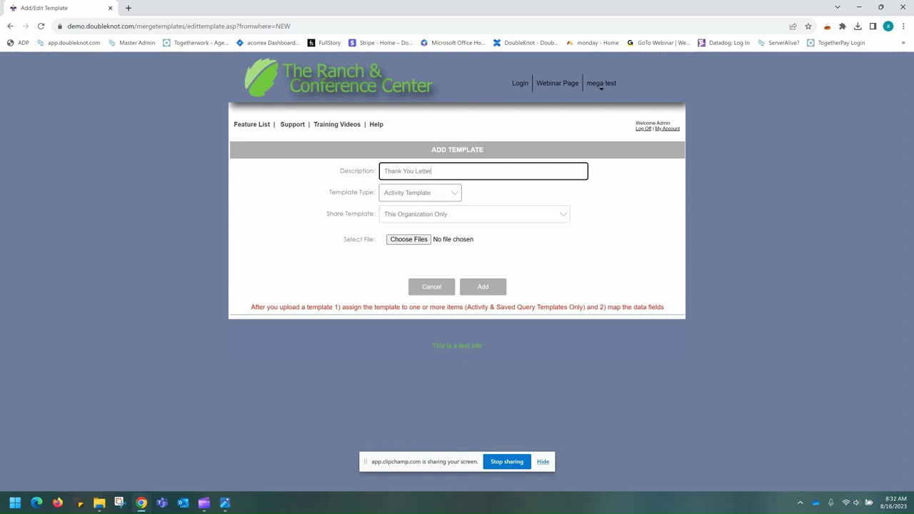
click(474, 214)
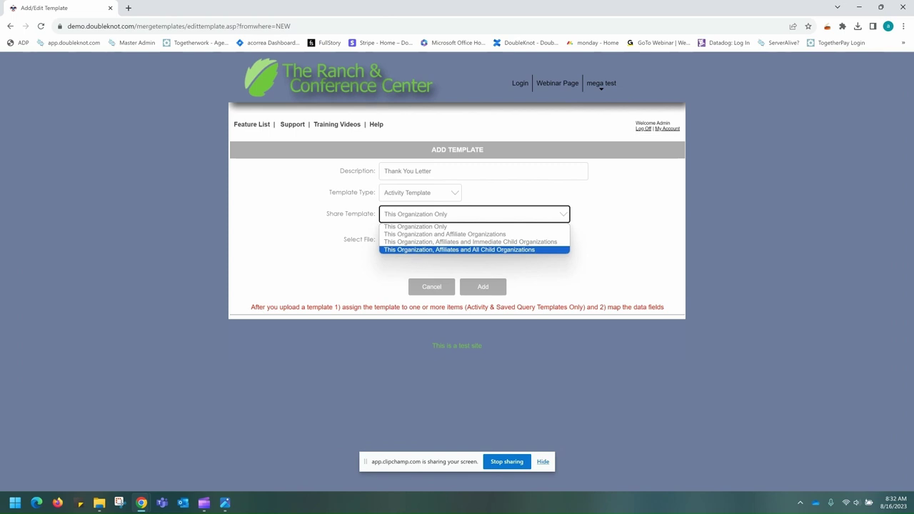
key(Return)
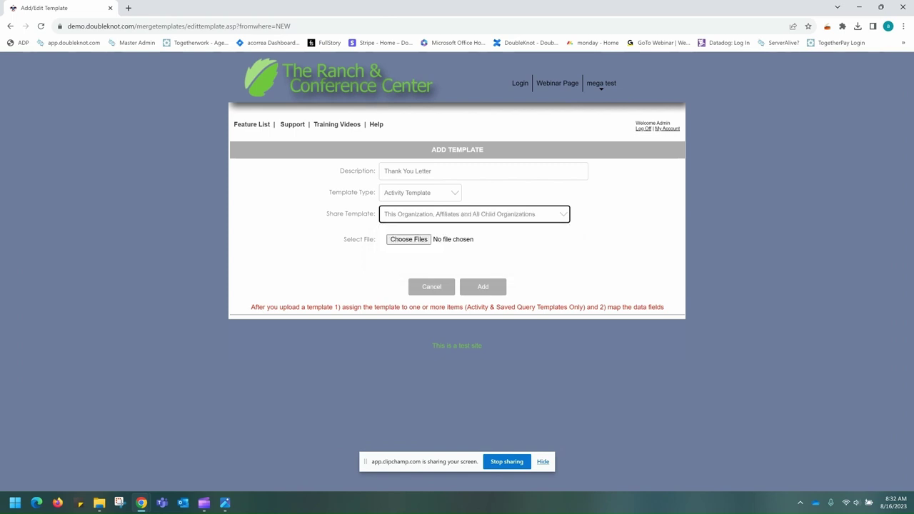
Attach the Word file Example Donation Thank You Letter from the Desktop and add the template to the library.
key(Tab)
key(Return)
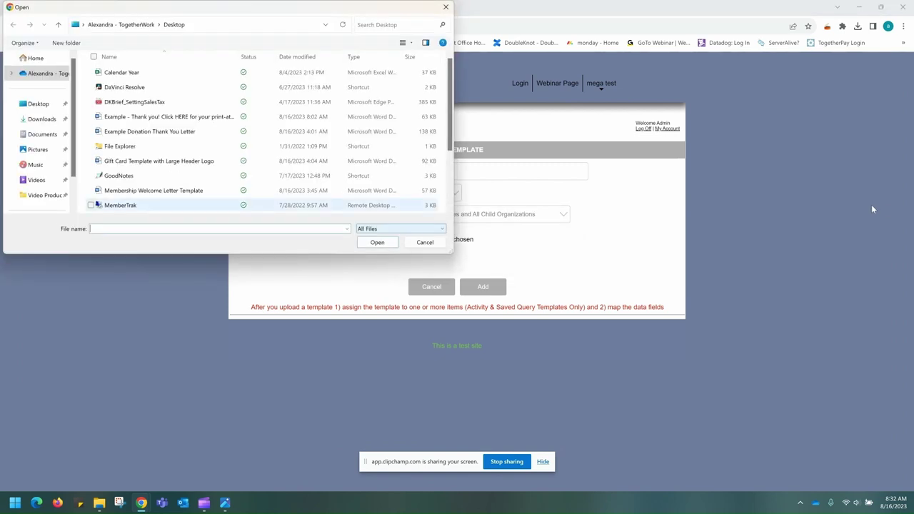
key(Up)
key(Up)
key(Up)
key(Up)
key(Up)
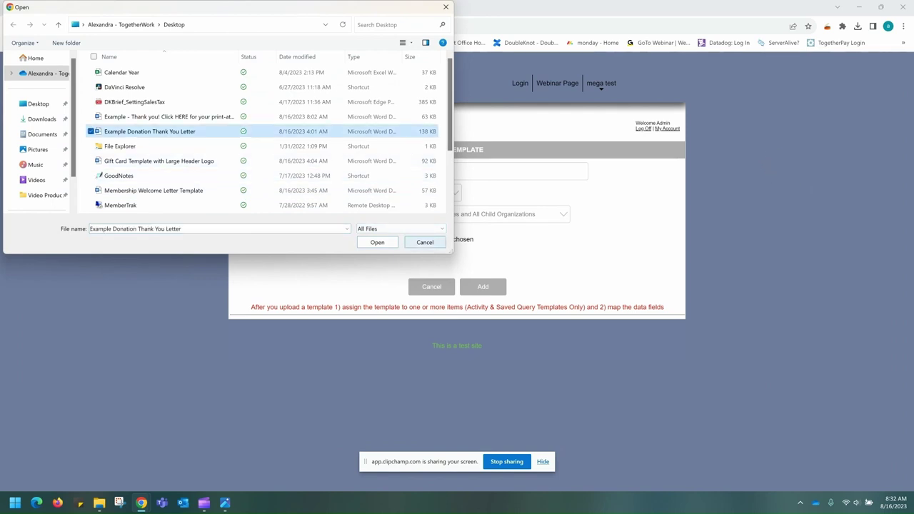
key(Return)
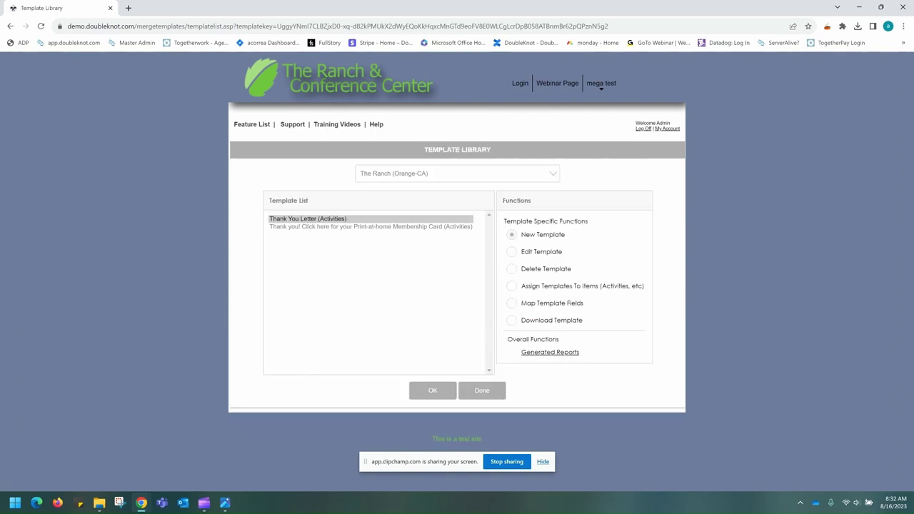
Assign the Thank You Letter template to the Jan 1 2023 Horse Riding Camp Donation Fund activity.
click(511, 285)
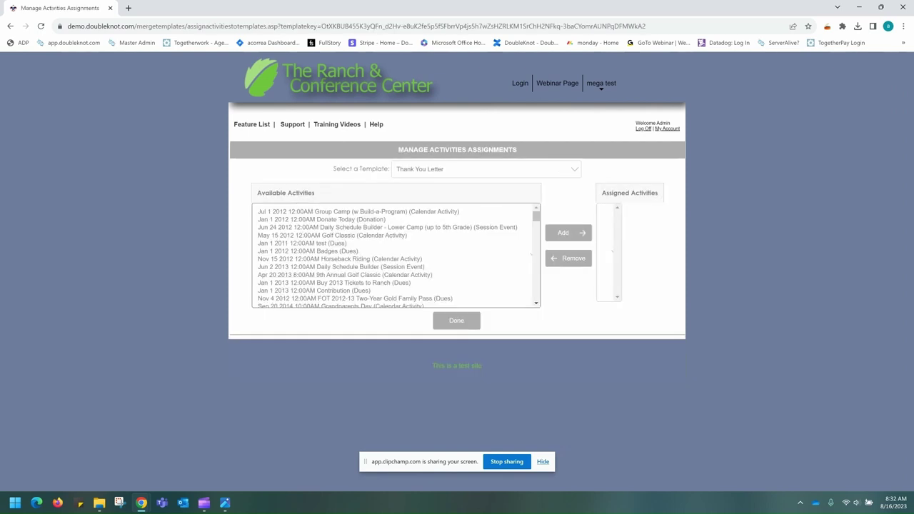
scroll(396, 254, down, 5)
click(332, 257)
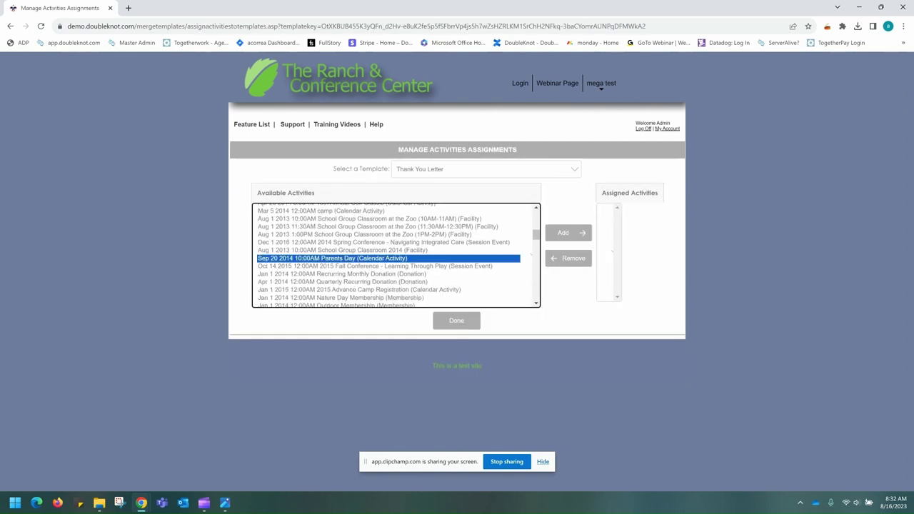
key(ctrl+f)
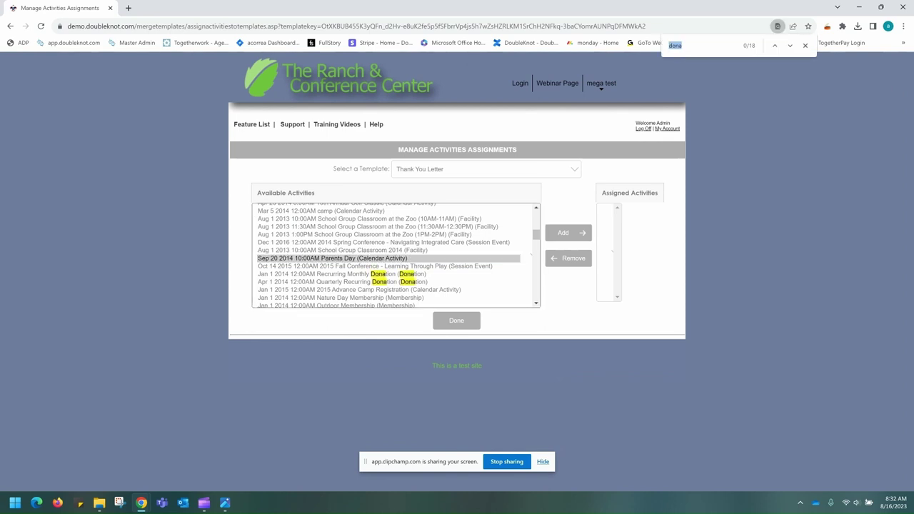
scroll(396, 254, down, 10)
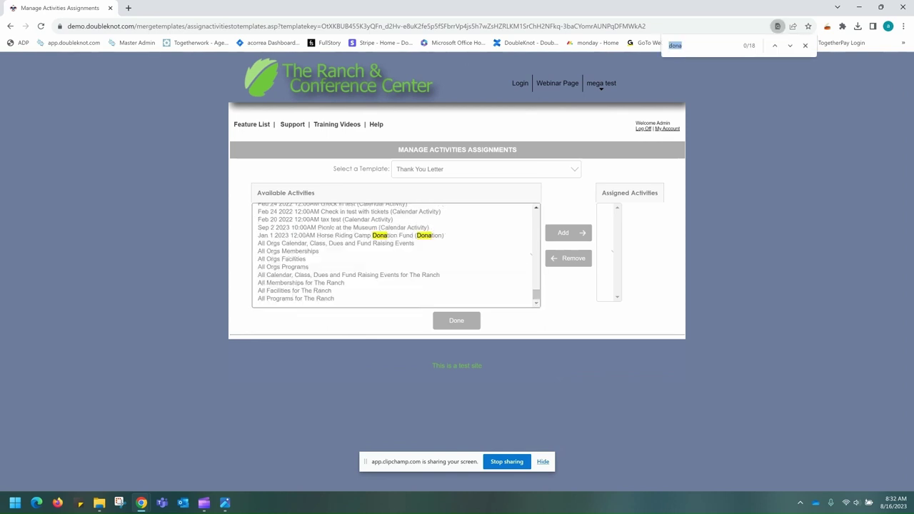
click(350, 234)
click(567, 233)
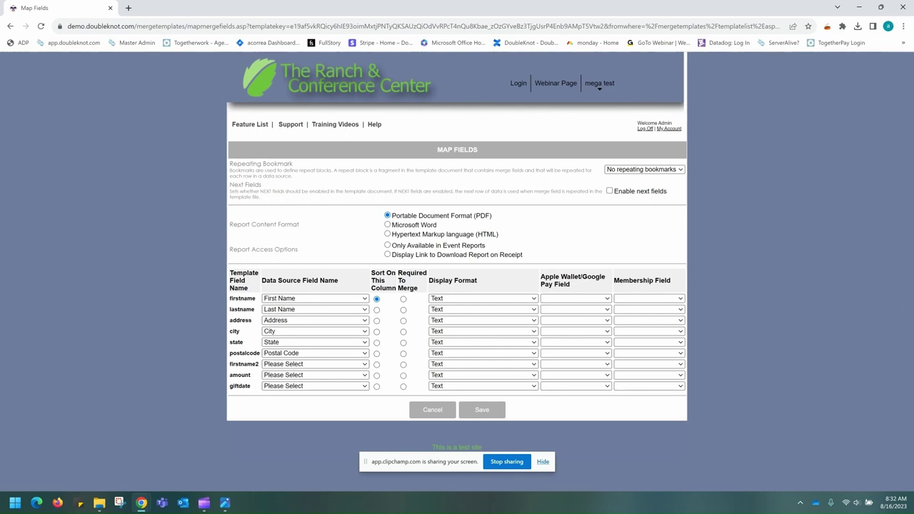
Set the report access to Display Link to Download Report on Receipt and map the firstname2 field to First Name.
click(387, 254)
key(alt+Down)
key(Up)
key(Up)
key(Up)
key(Up)
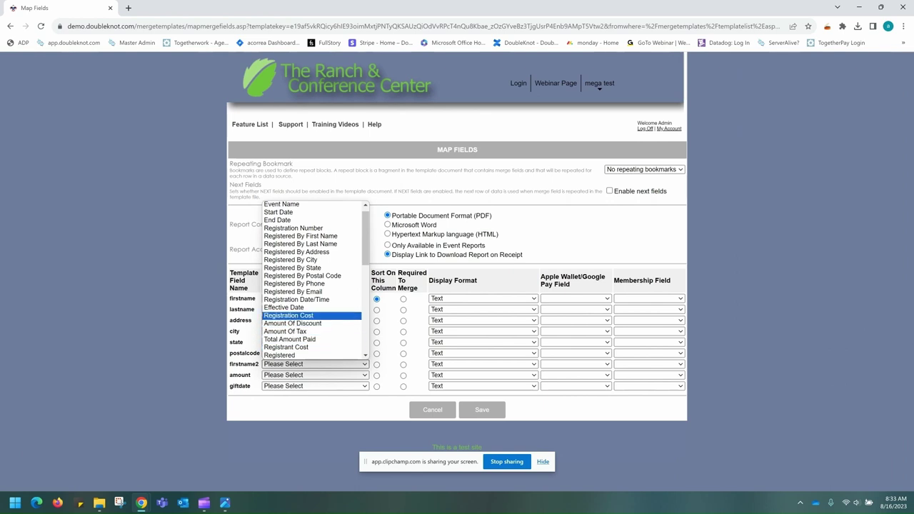
key(Down)
key(Down)
key(Down)
key(Up)
key(Up)
key(Up)
scroll(314, 280, down, 4)
scroll(314, 280, down, 4)
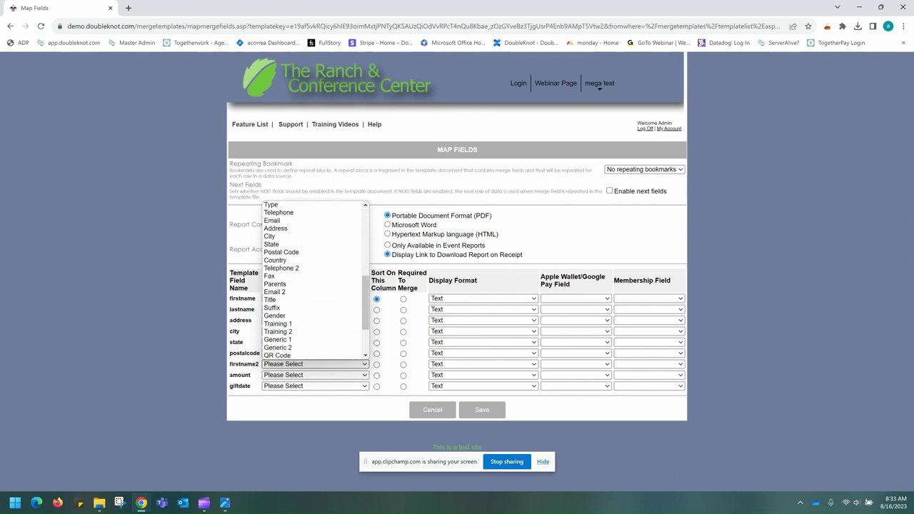
scroll(314, 279, down, 3)
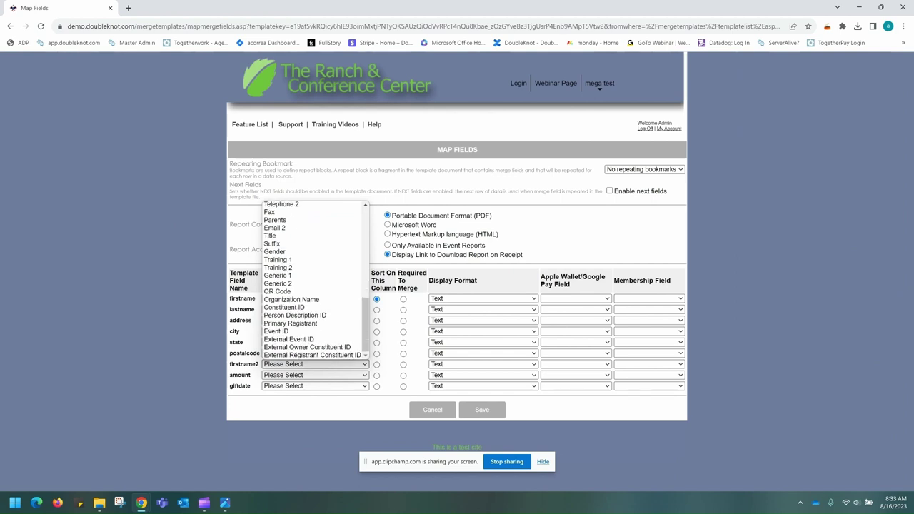
scroll(314, 280, up, 4)
scroll(314, 280, up, 4)
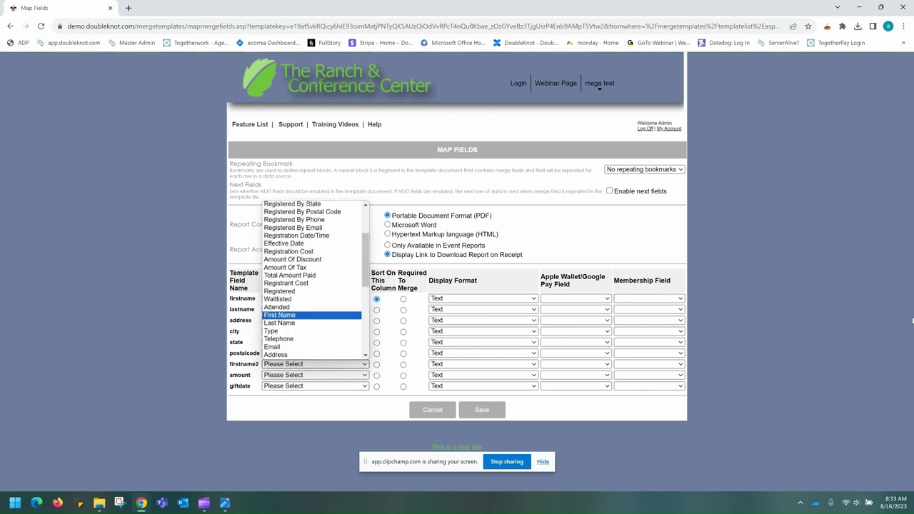
click(279, 314)
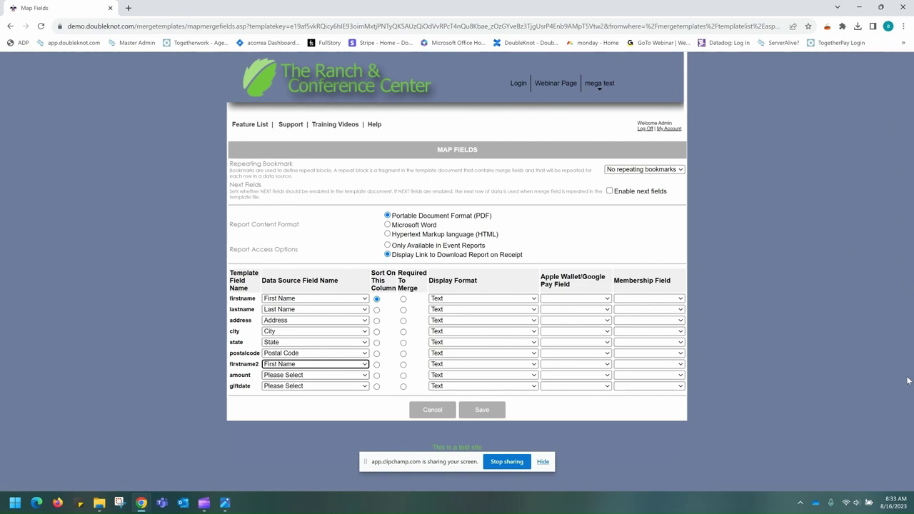
Map the amount field to Registration Cost and the giftdate field to Registration Date/Time.
click(314, 375)
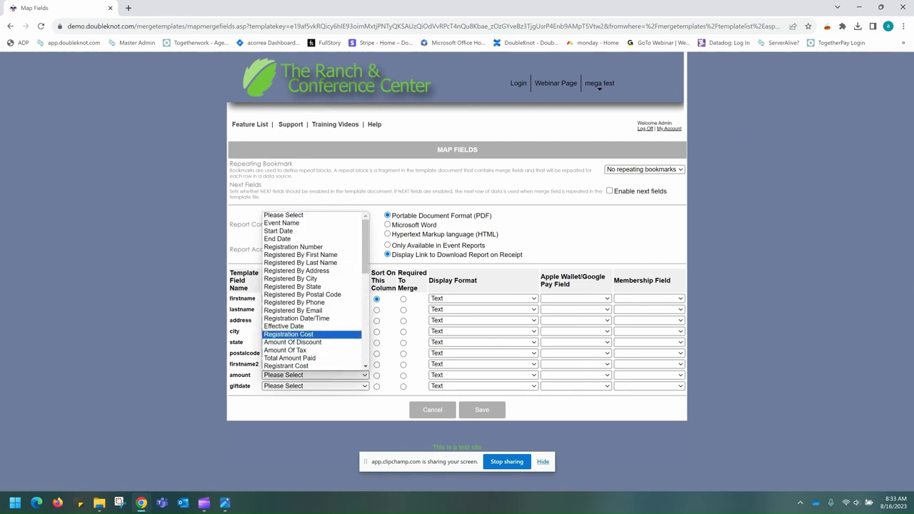
click(288, 334)
click(315, 385)
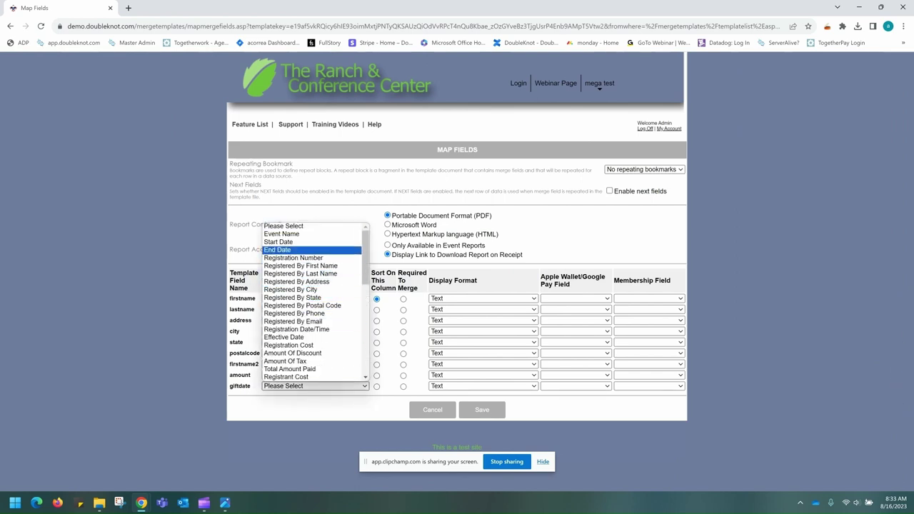
scroll(312, 281, down, 3)
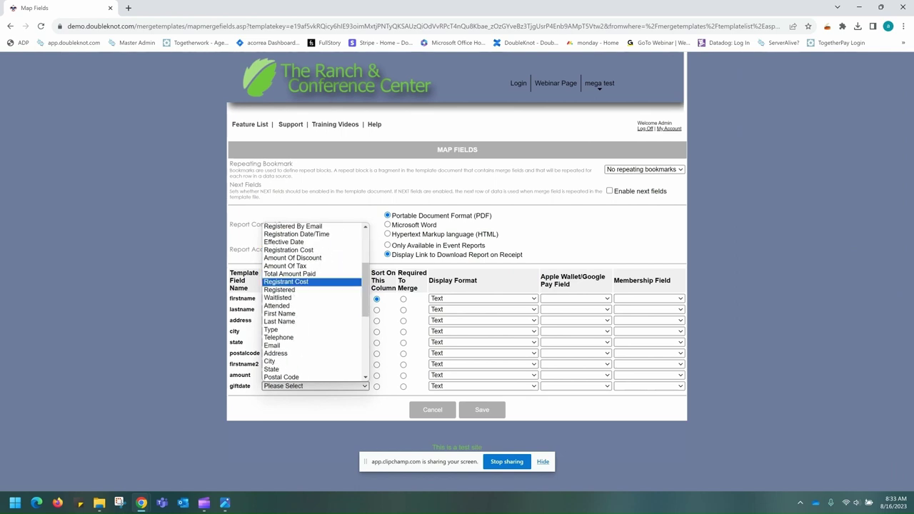
scroll(311, 300, down, 3)
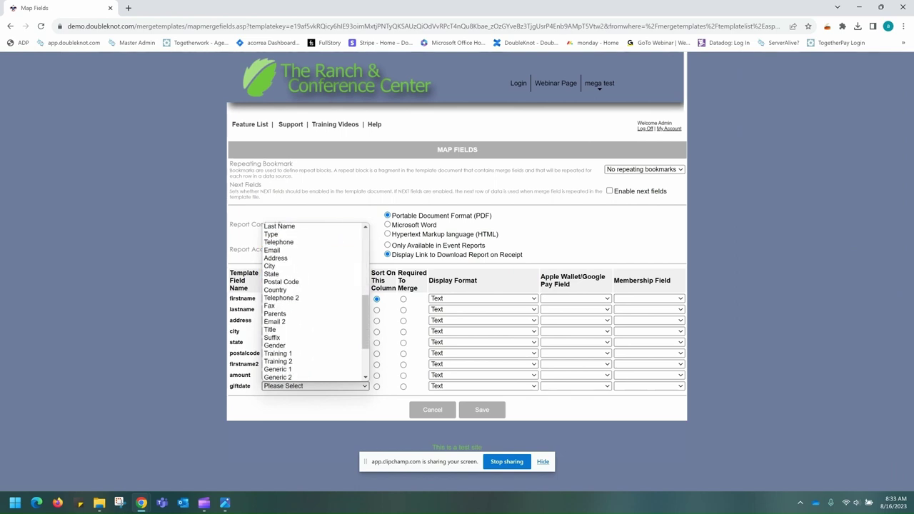
scroll(314, 300, down, 3)
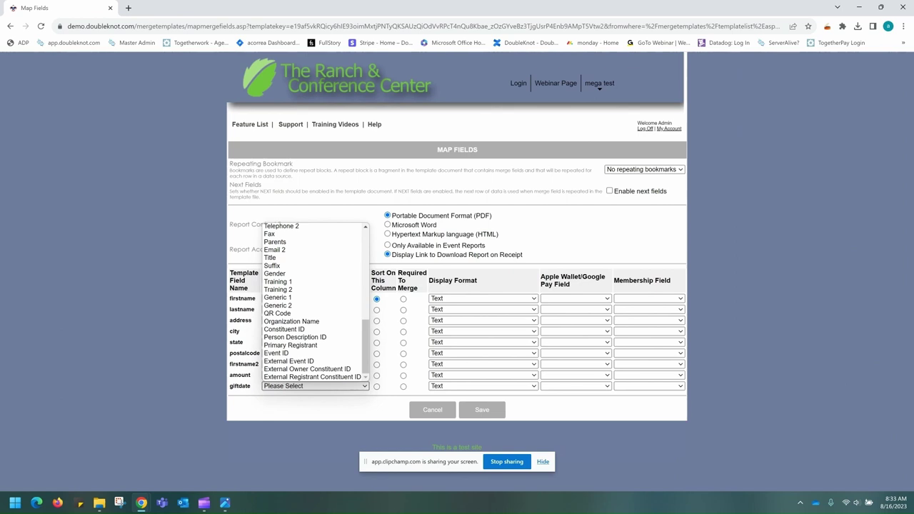
scroll(312, 300, up, 6)
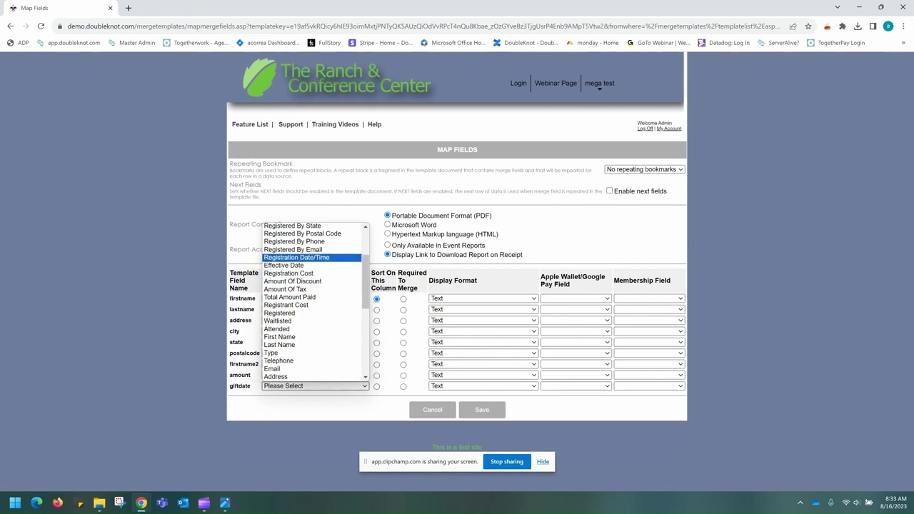
click(296, 257)
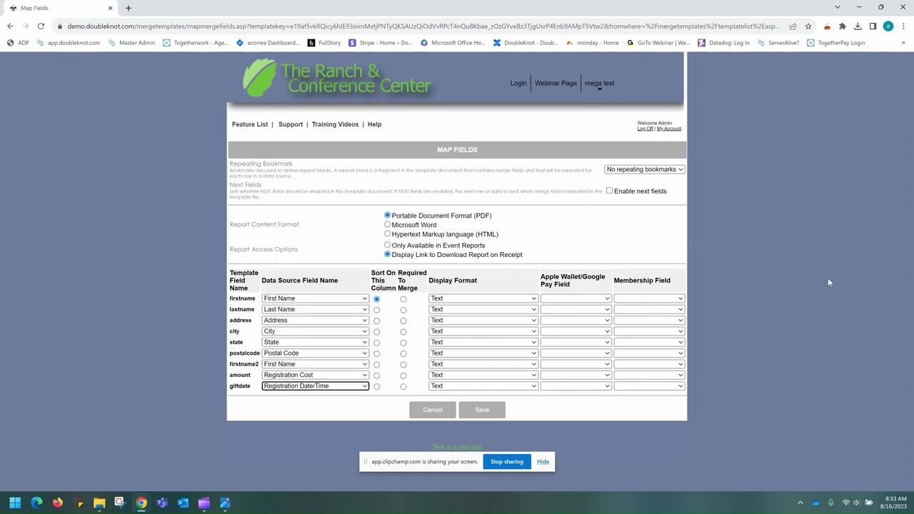
click(314, 385)
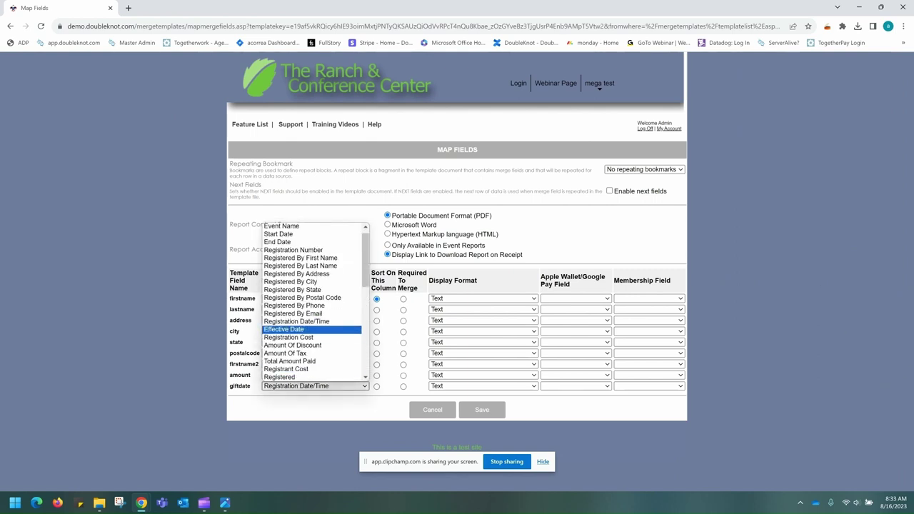
scroll(312, 300, up, 1)
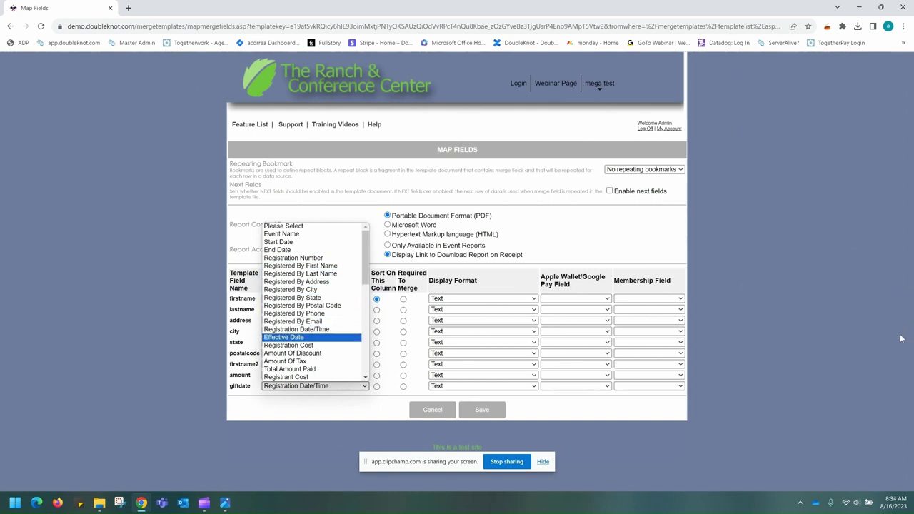
click(790, 330)
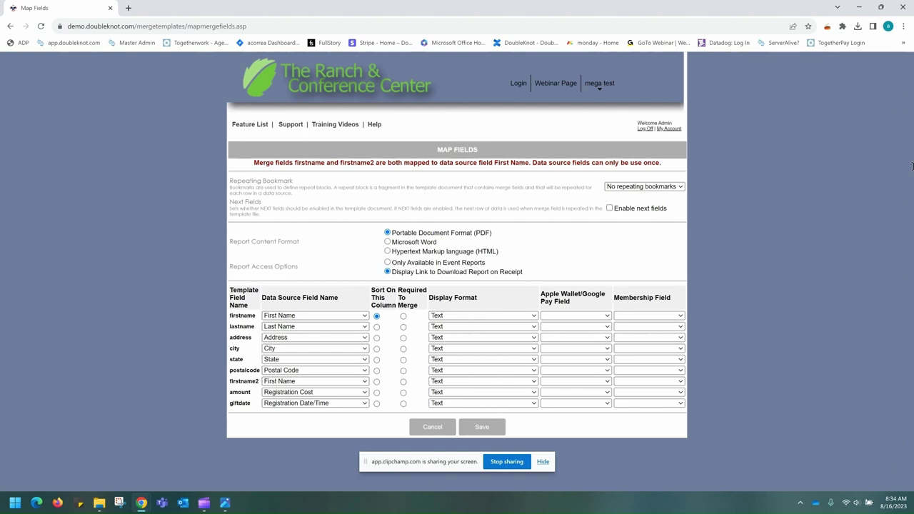
Map the firstname2 field to Registered By First Name instead, so each data source field is used only once.
click(315, 380)
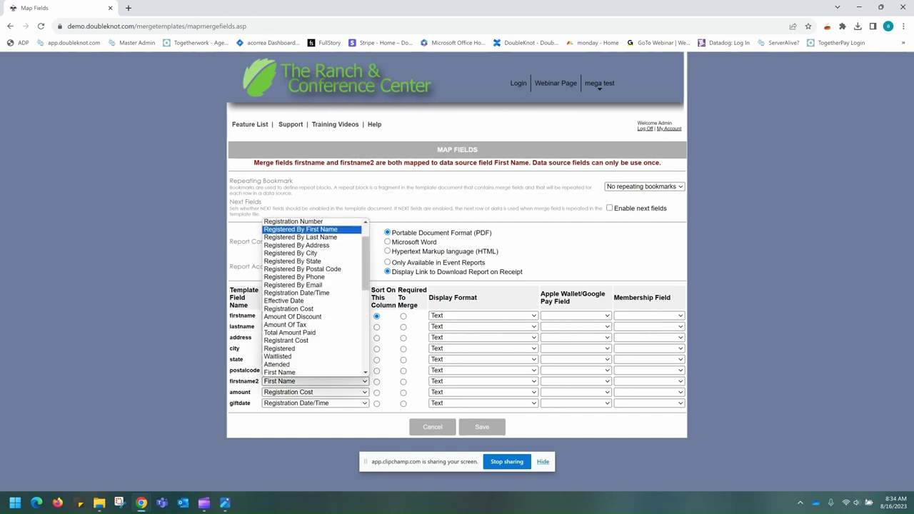
key(Return)
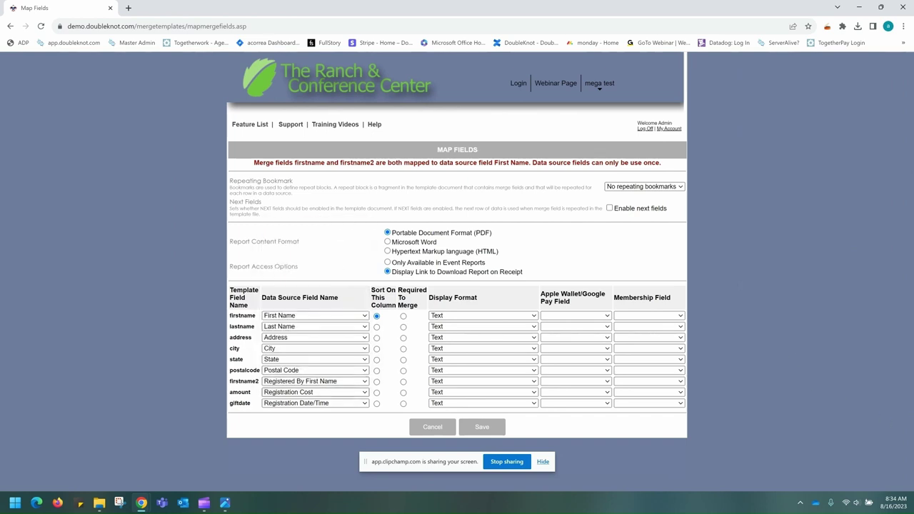
Look through the data source fields available for firstname2 and keep the current mapping.
key(alt+Down)
key(Down)
key(Down)
key(Down)
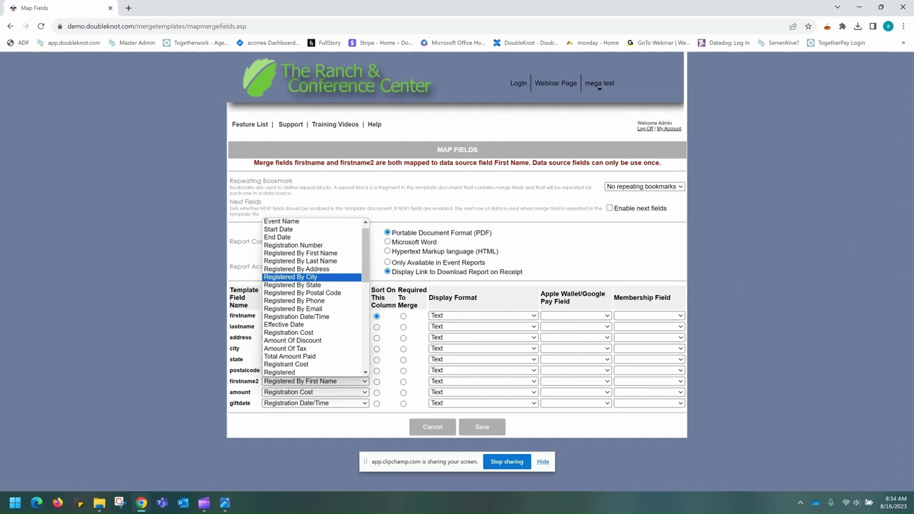
scroll(314, 296, down, 3)
scroll(314, 296, down, 9)
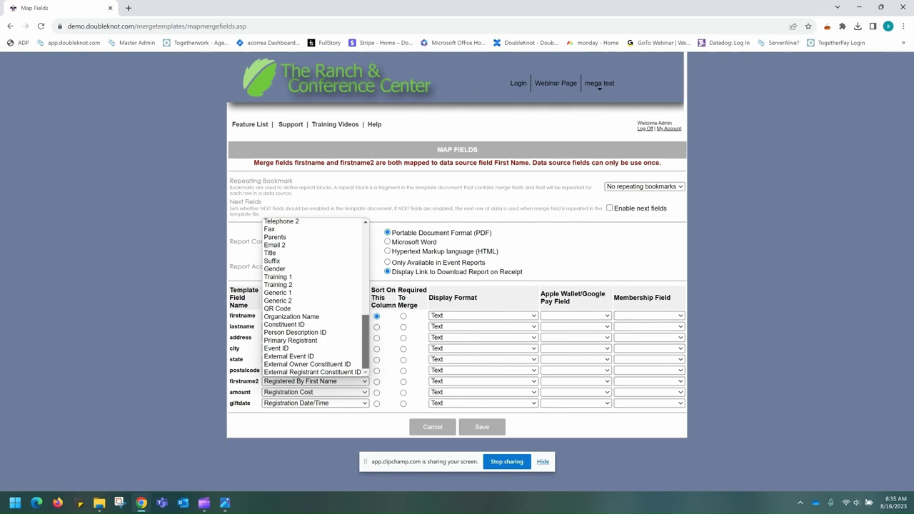
scroll(314, 296, up, 10)
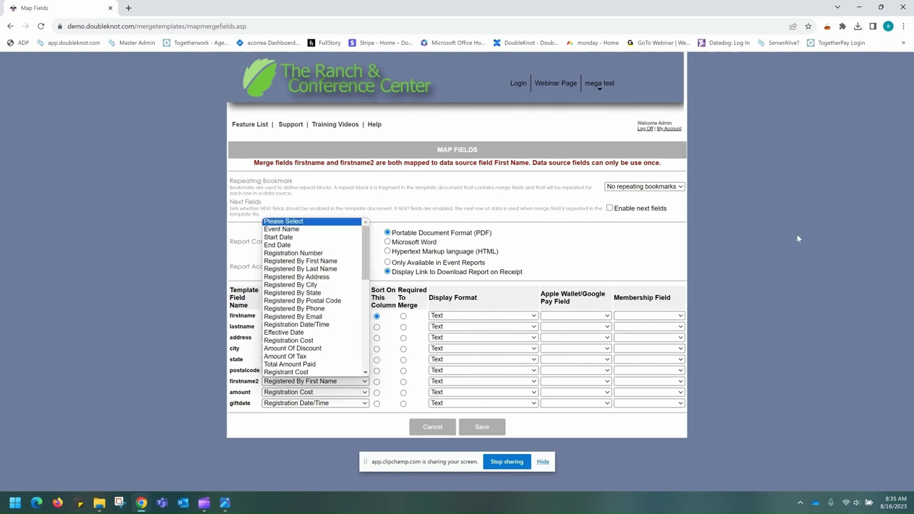
click(740, 248)
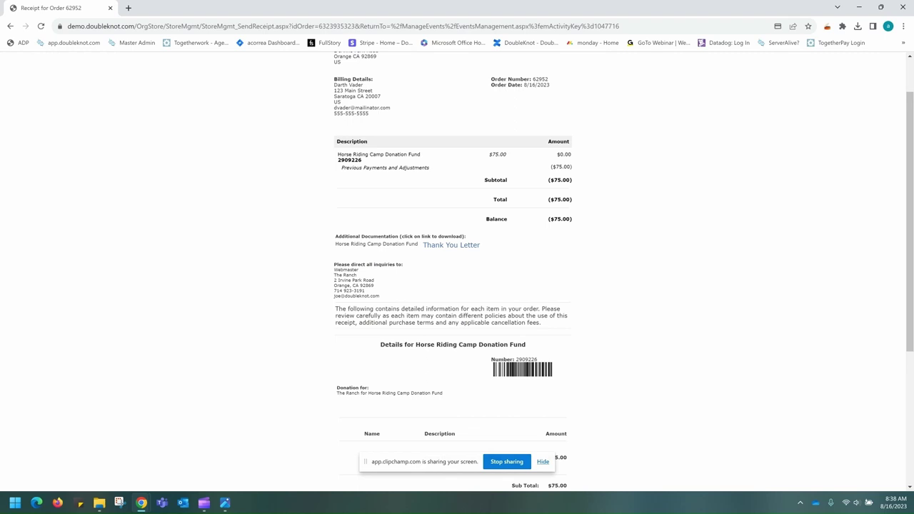
Download the Thank You Letter from the order receipt and open the PDF to review the merged donor and gift details.
click(451, 245)
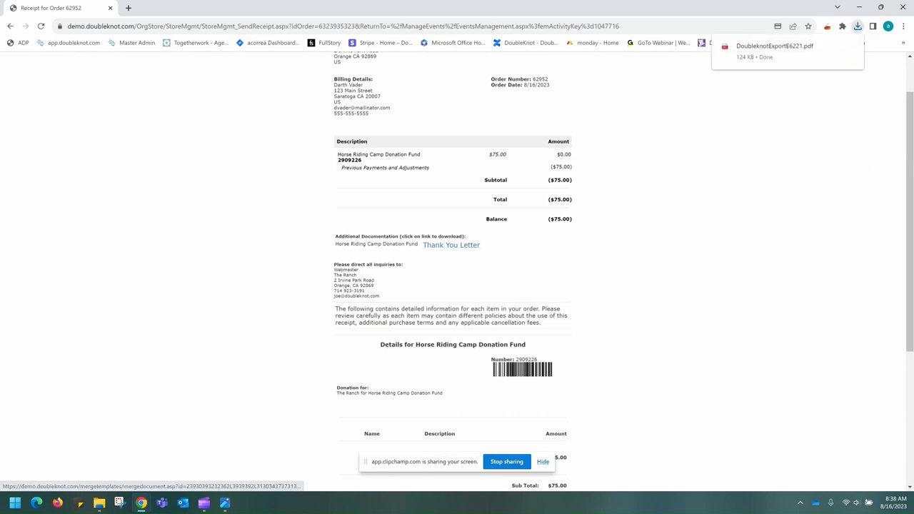
mouse_move(785, 50)
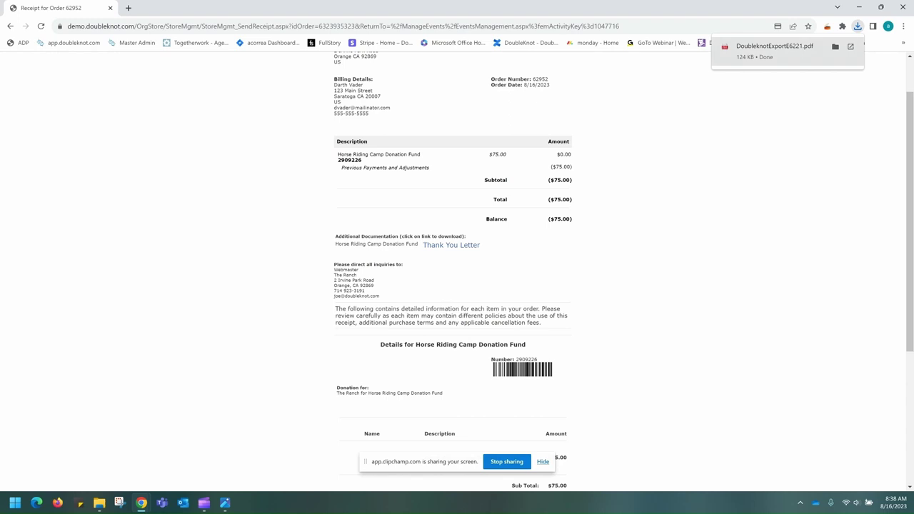
click(774, 50)
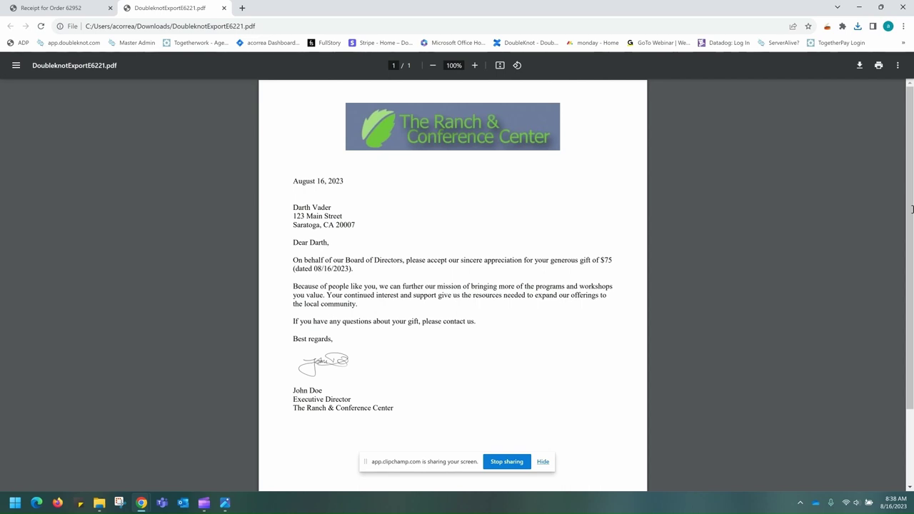
scroll(912, 209, down, 2)
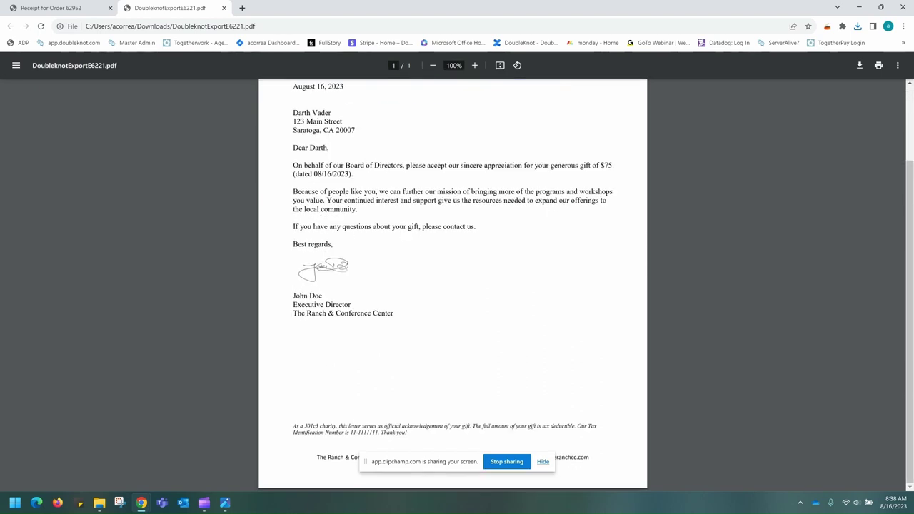
scroll(452, 285, up, 2)
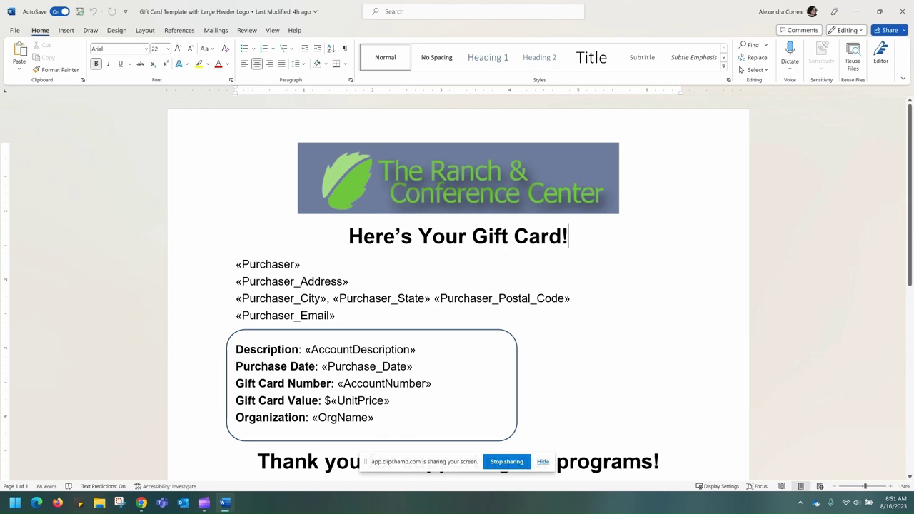
In Word, examine the merge fields and redemption instructions in the Gift Card Template with Large Header Logo document.
scroll(457, 285, down, 1)
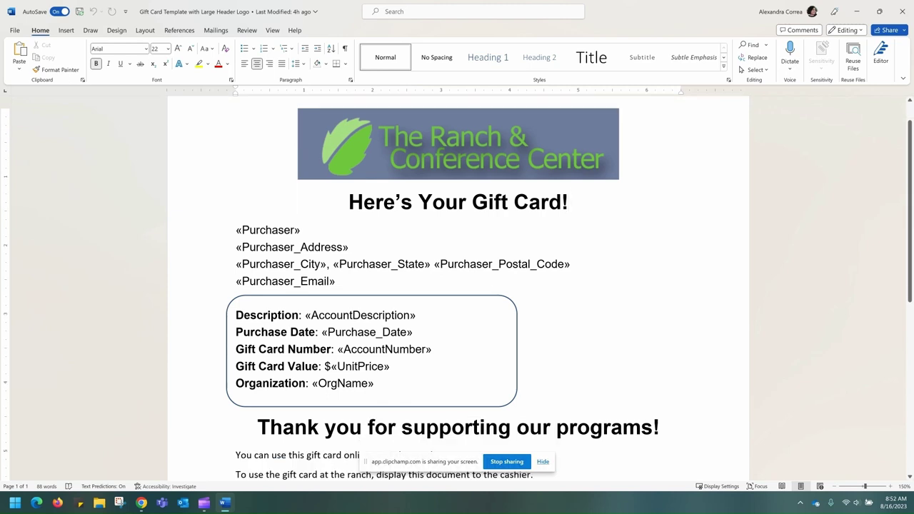
scroll(456, 286, down, 4)
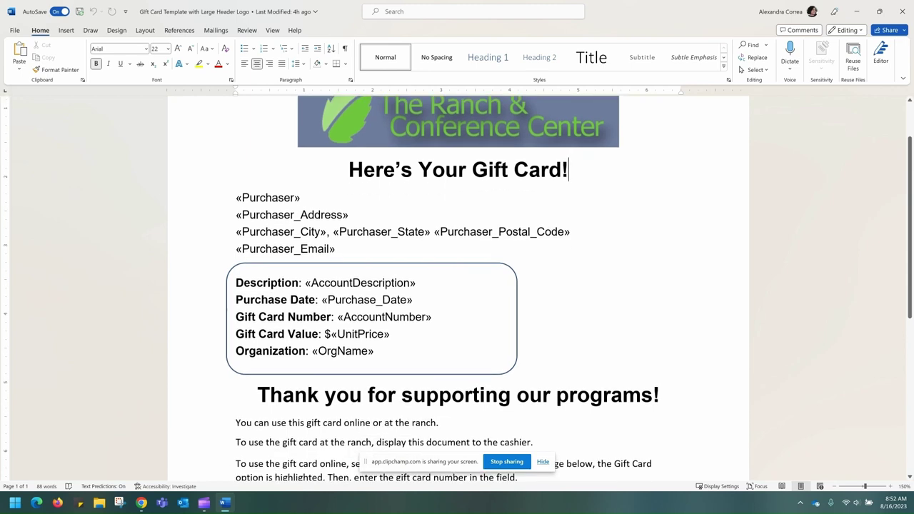
scroll(457, 285, down, 2)
scroll(456, 286, up, 2)
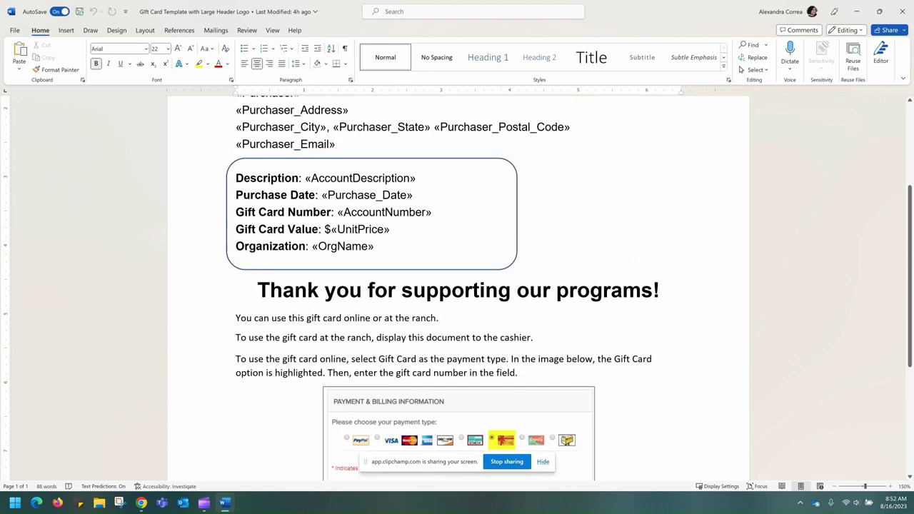
scroll(457, 286, up, 5)
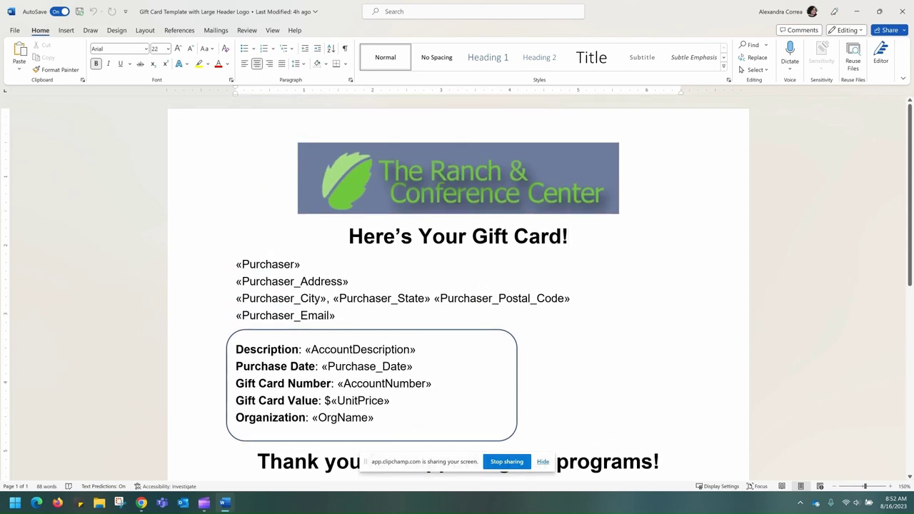
scroll(457, 286, down, 4)
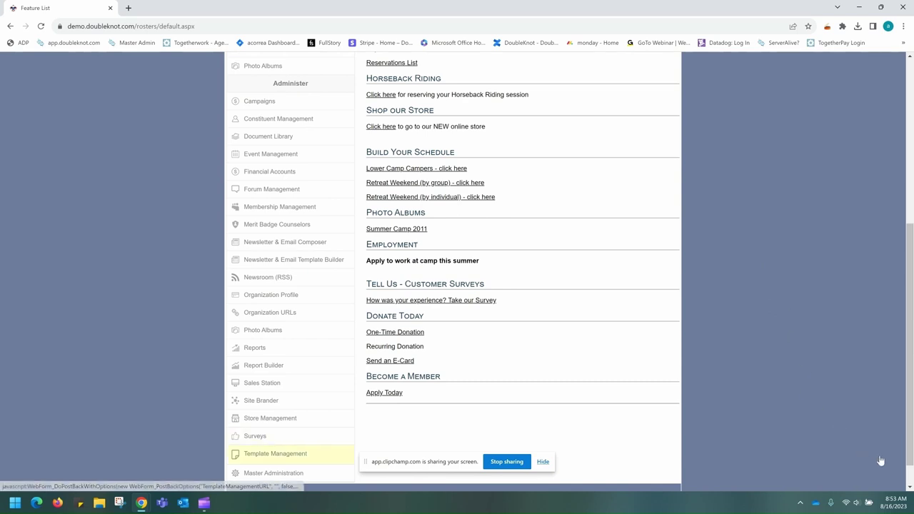
In Doubleknot's Template Management, start a new template with the description Gift Card and the template type Gift Card.
click(255, 436)
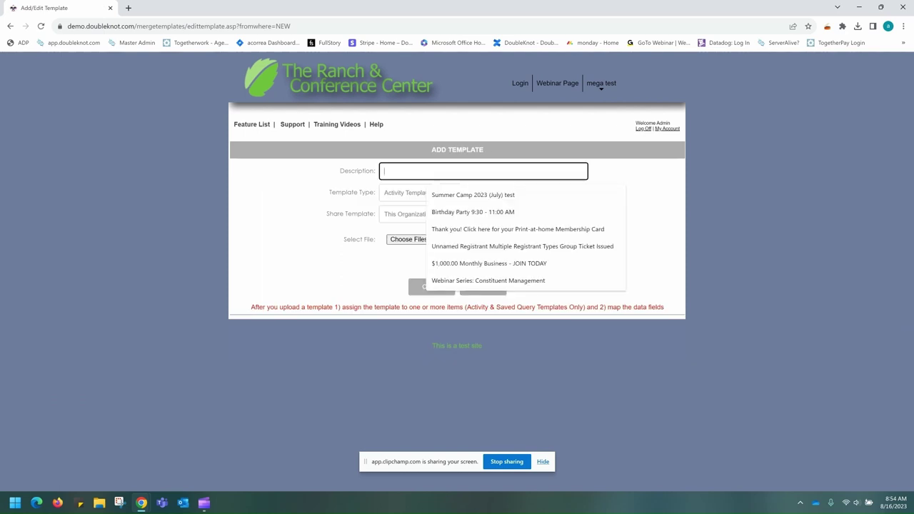
text(Gift Card)
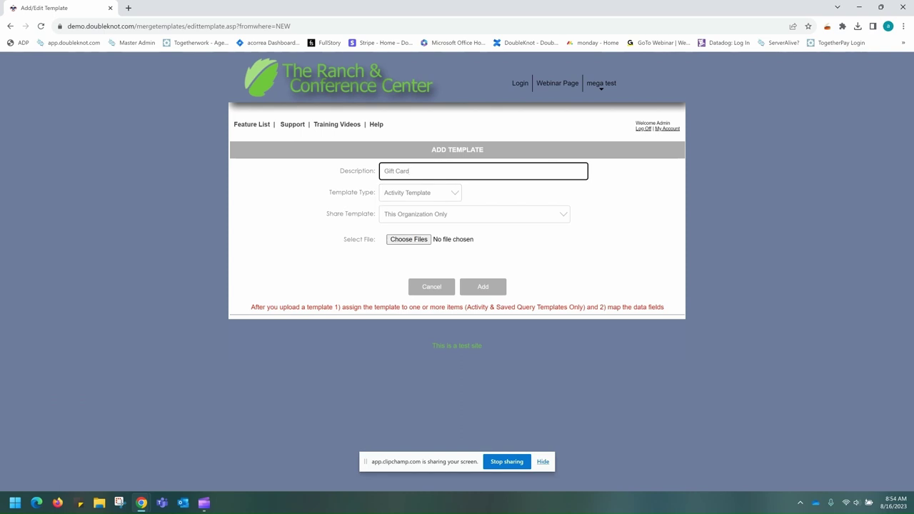
click(420, 192)
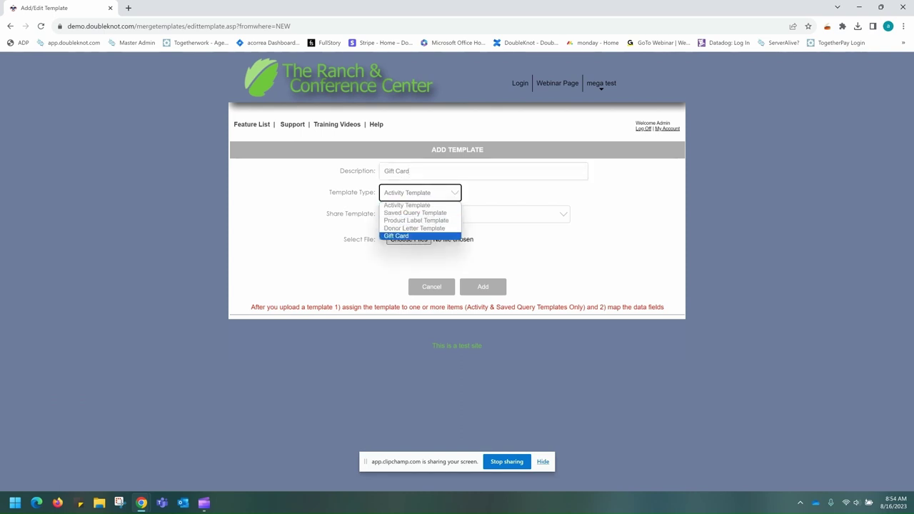
key(Return)
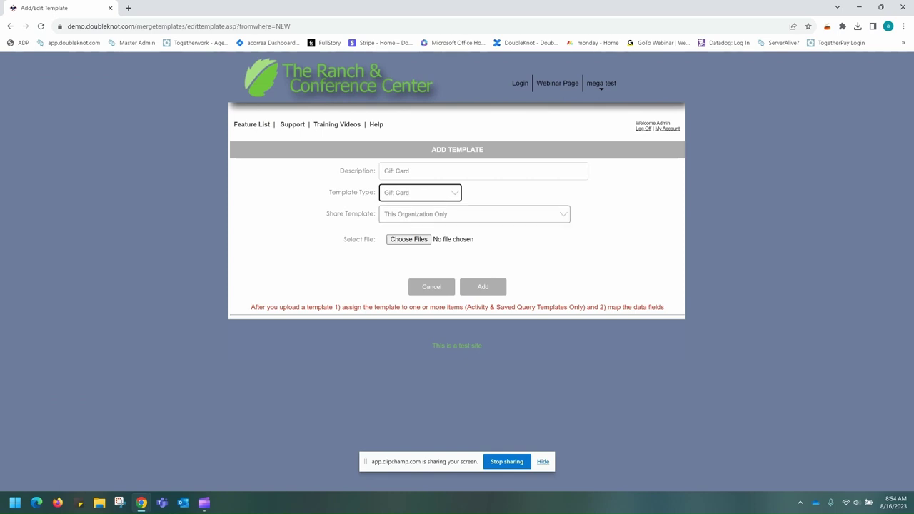
Share the new template with This Organization, Affiliates and All Child Organizations.
key(Tab)
key(alt+Down)
key(Down)
key(Down)
key(Down)
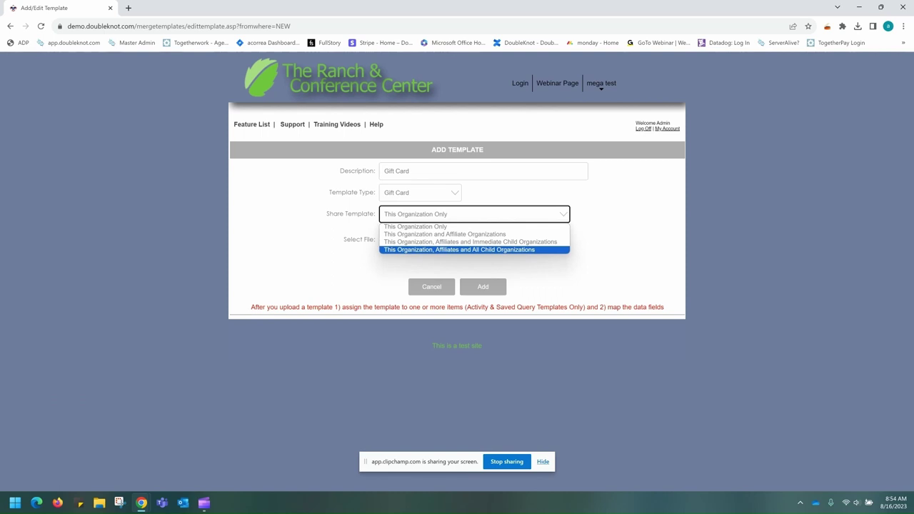
key(Return)
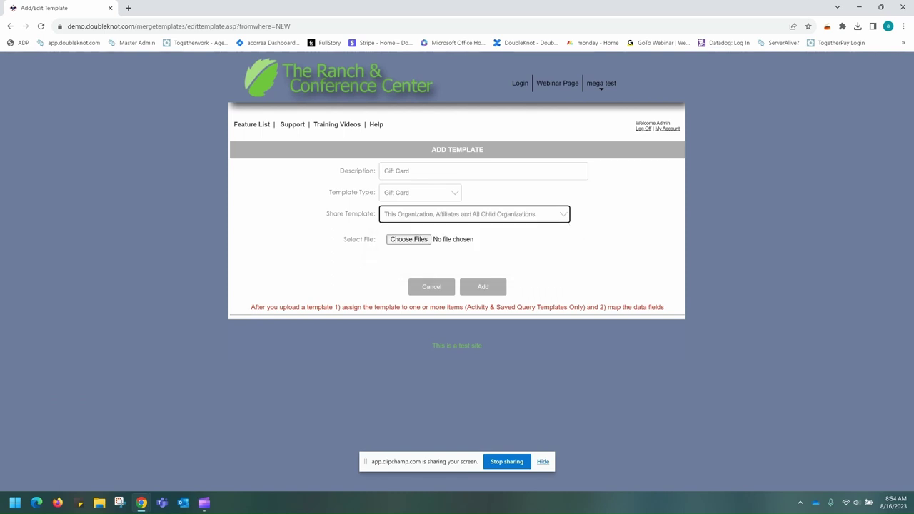
Attach the file Gift Card Template with Large Header Logo.docx and add the template to the library.
key(Tab)
key(Return)
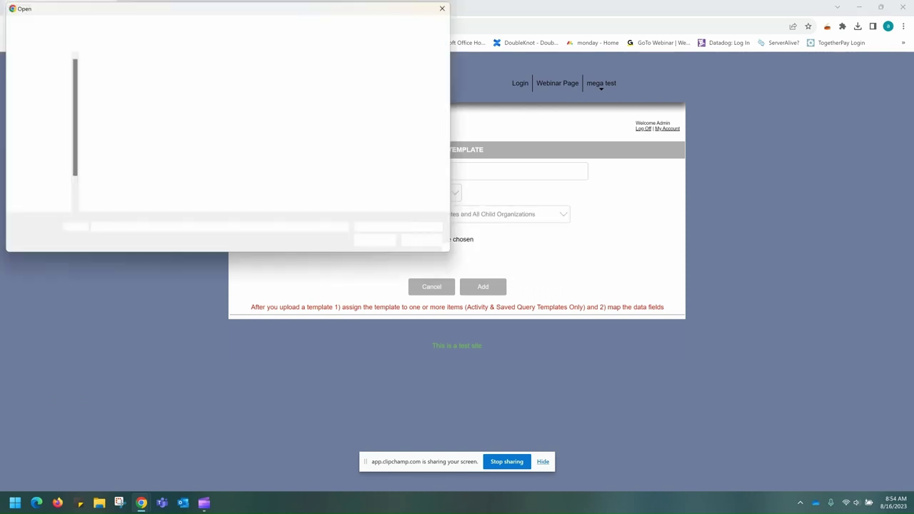
click(158, 161)
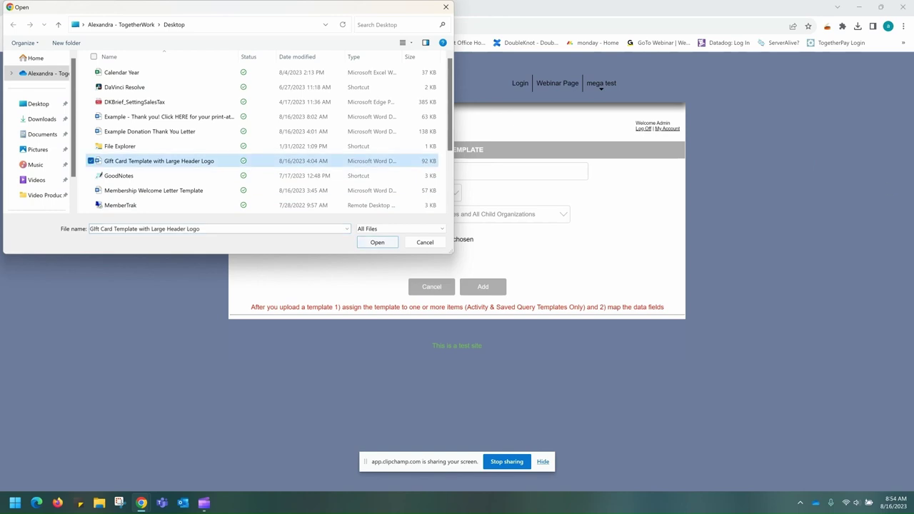
key(Return)
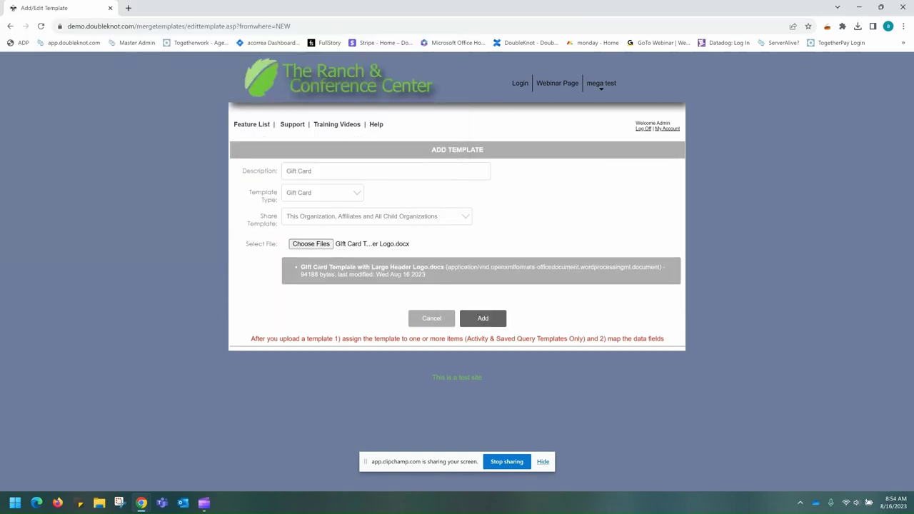
key(Return)
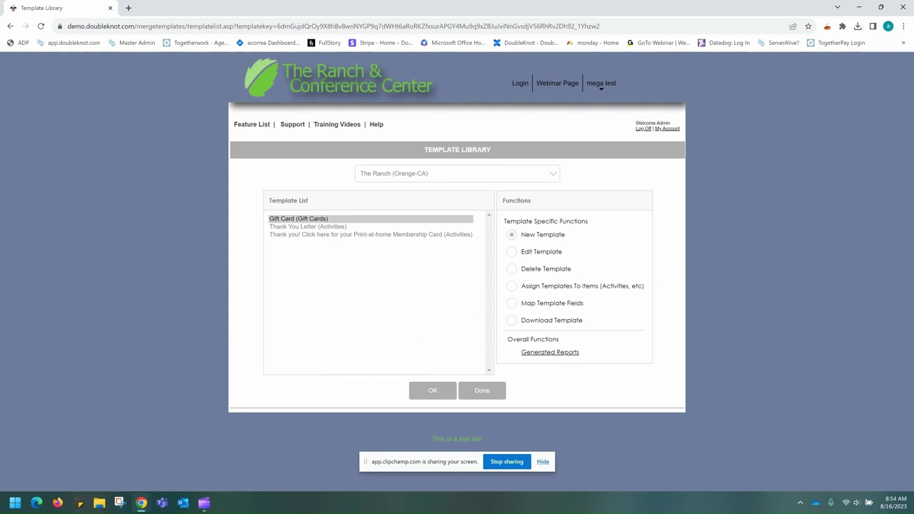
Assign the Gift Card template to the 25$ Gift Card item and finish the assignment.
click(298, 218)
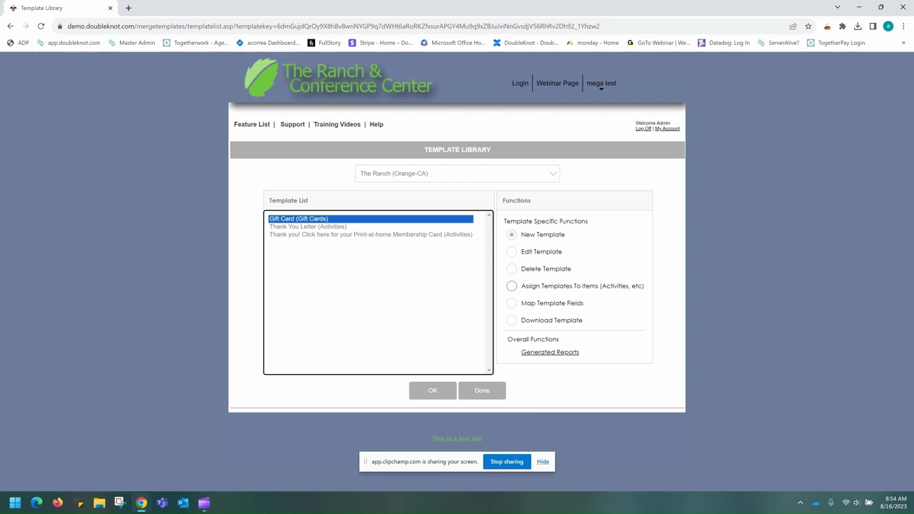
click(511, 285)
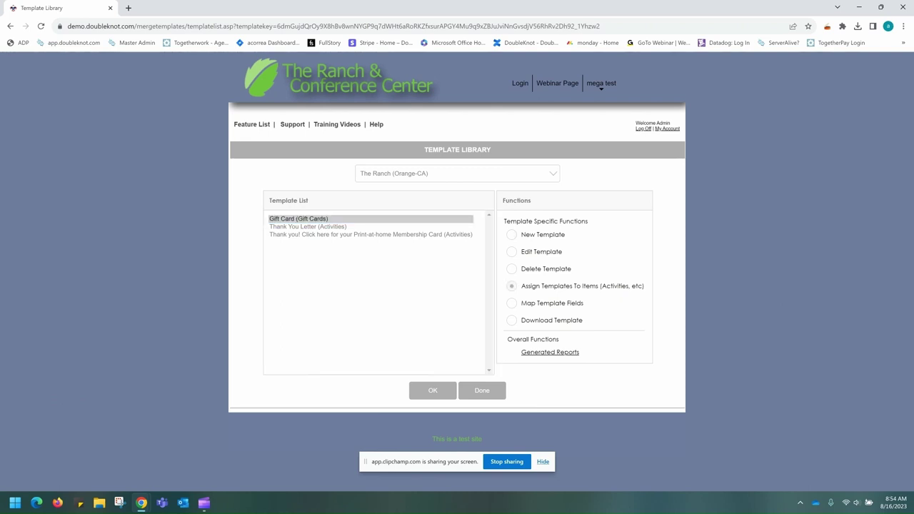
click(433, 390)
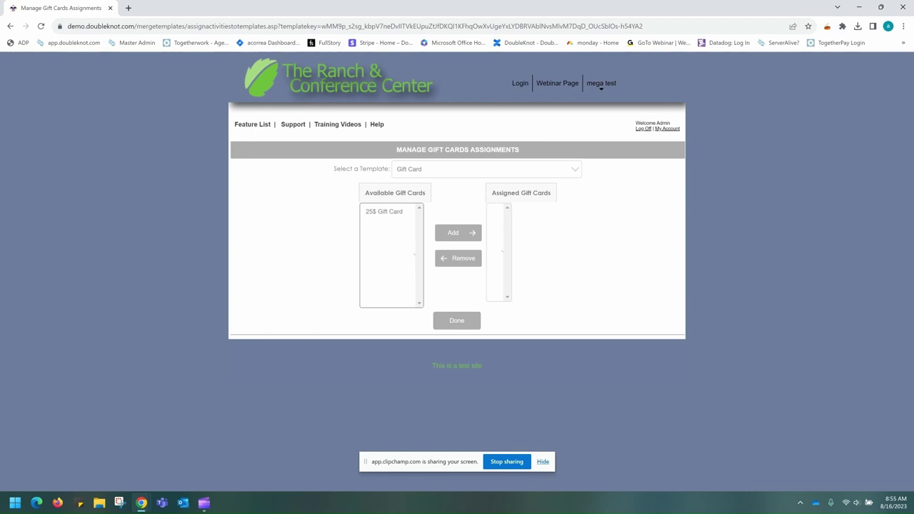
click(384, 211)
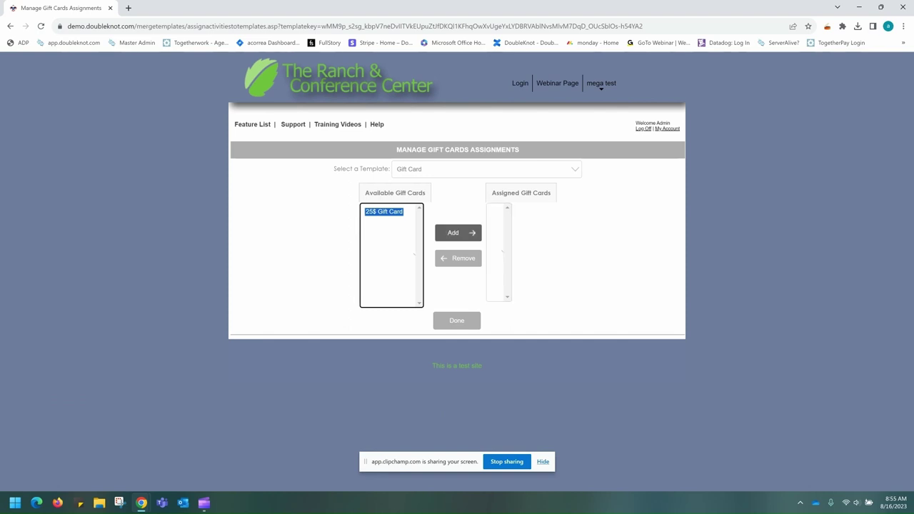
click(457, 233)
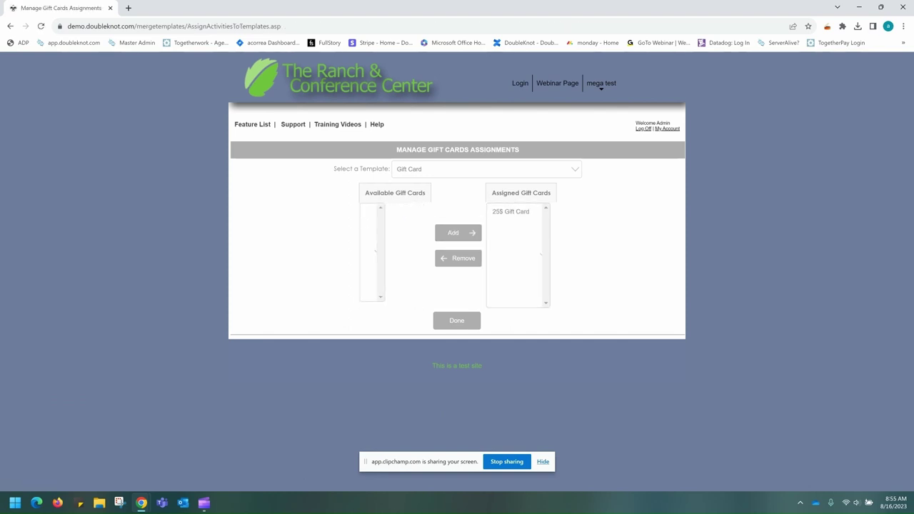
click(456, 319)
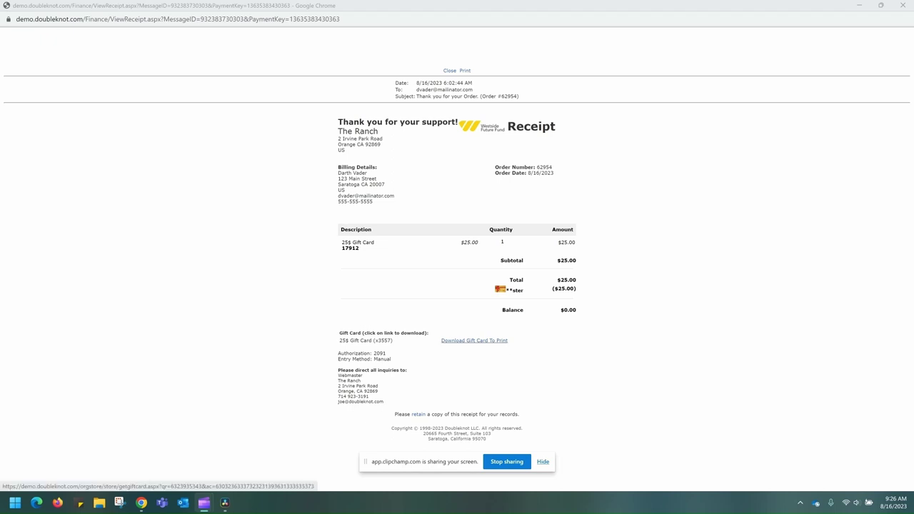
Download the printable gift card from the order receipt and review the merged purchaser and card details in the PDF.
click(474, 339)
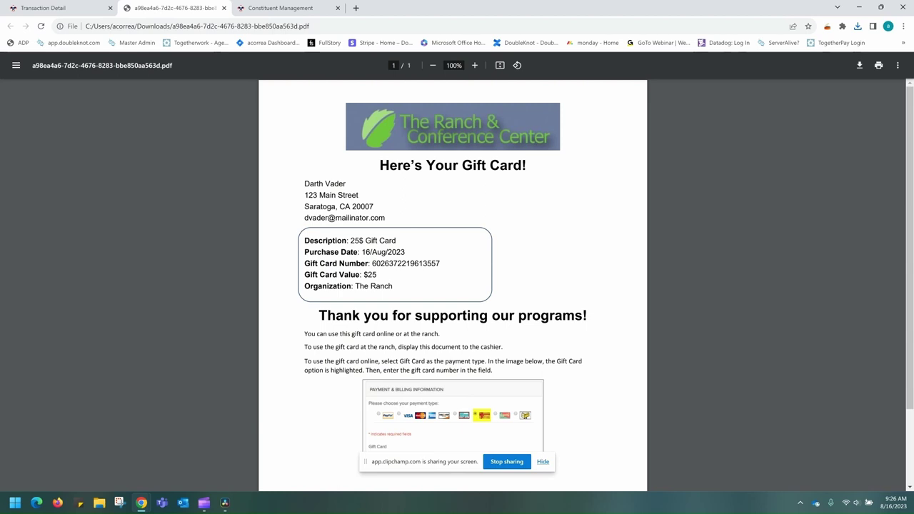
scroll(452, 285, down, 1)
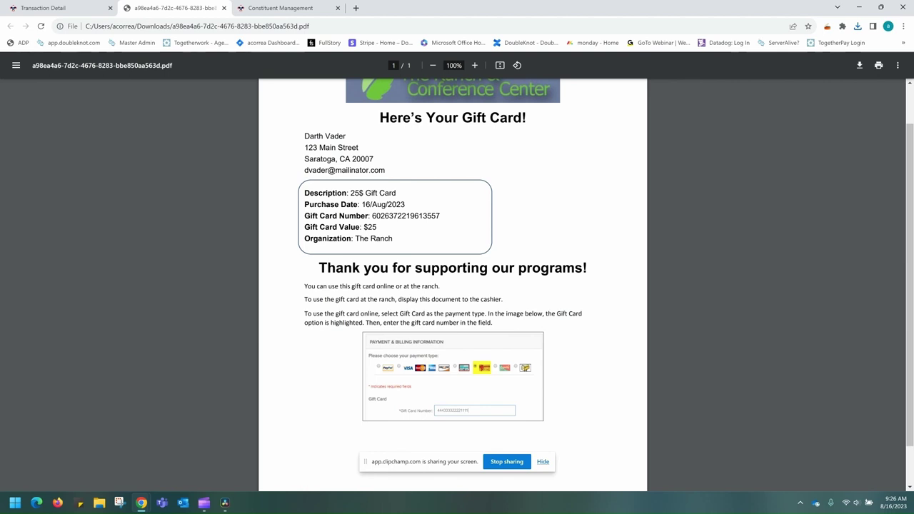
scroll(452, 286, up, 1)
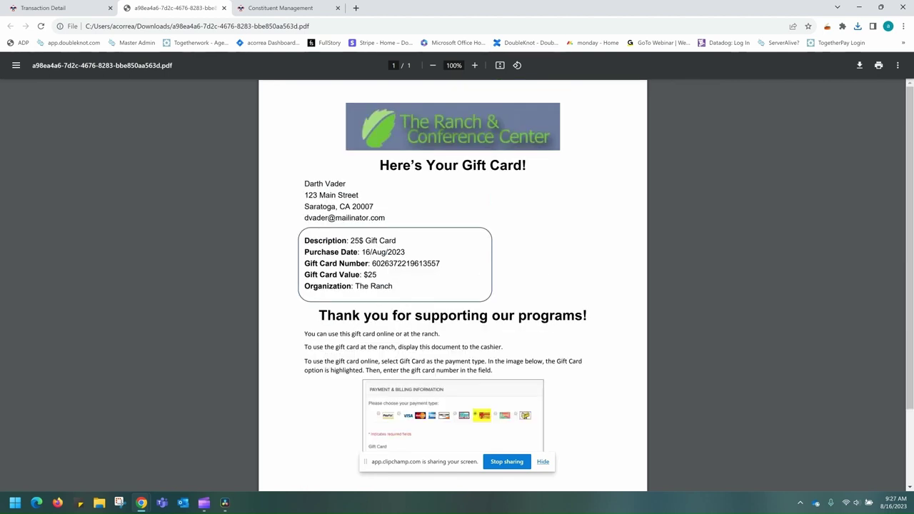